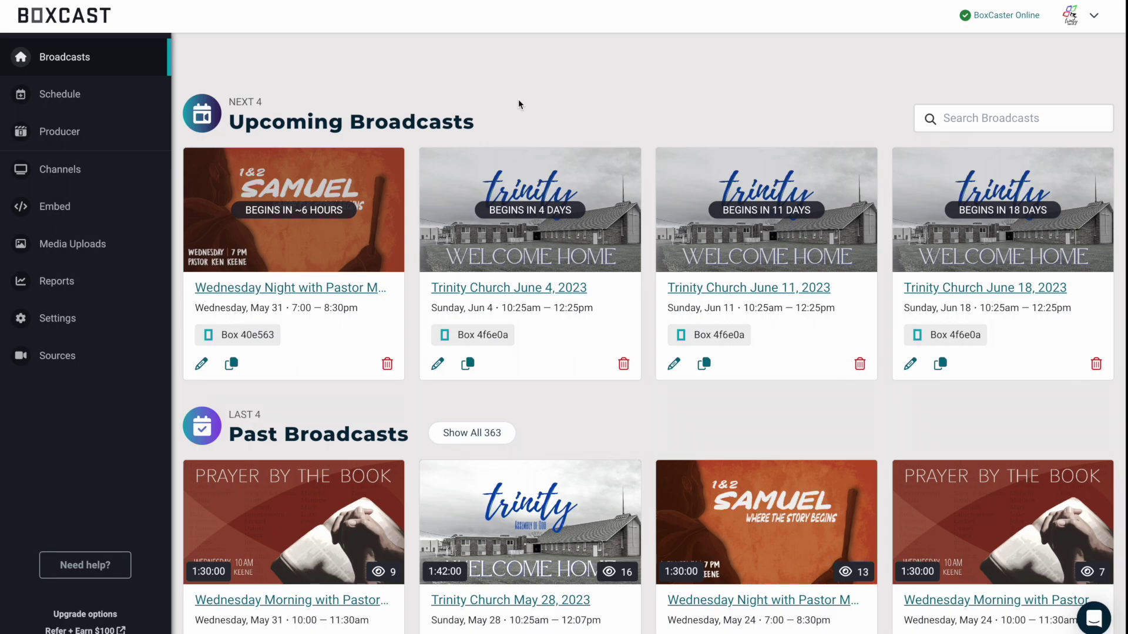
# Step: Start scheduling a new broadcast from the scheduling options
pyautogui.click(110, 97)
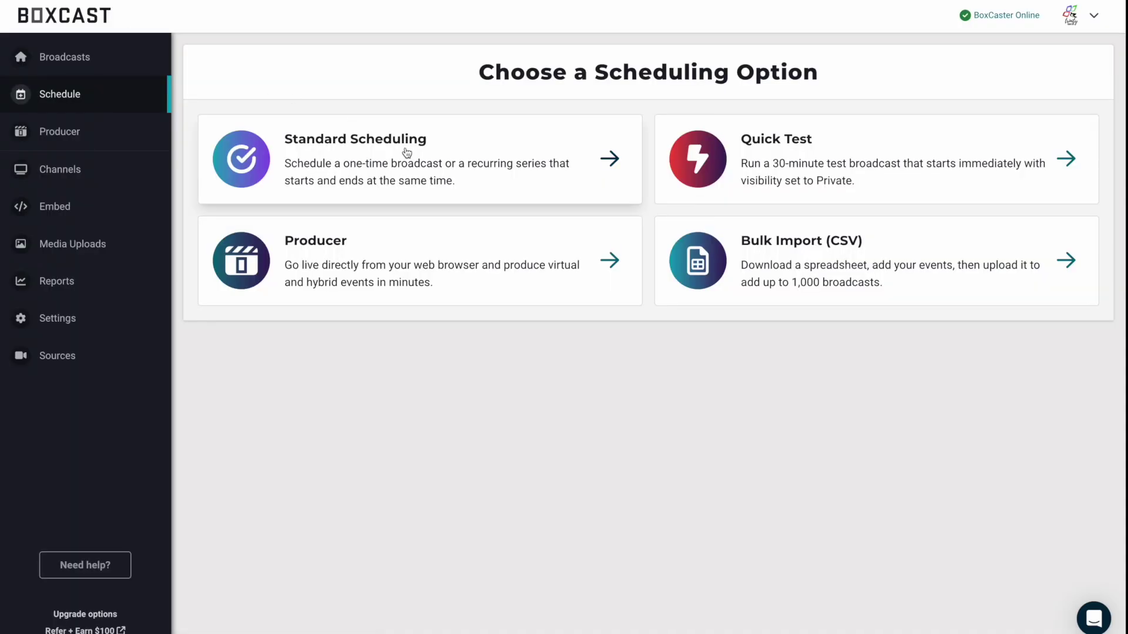
pyautogui.click(406, 152)
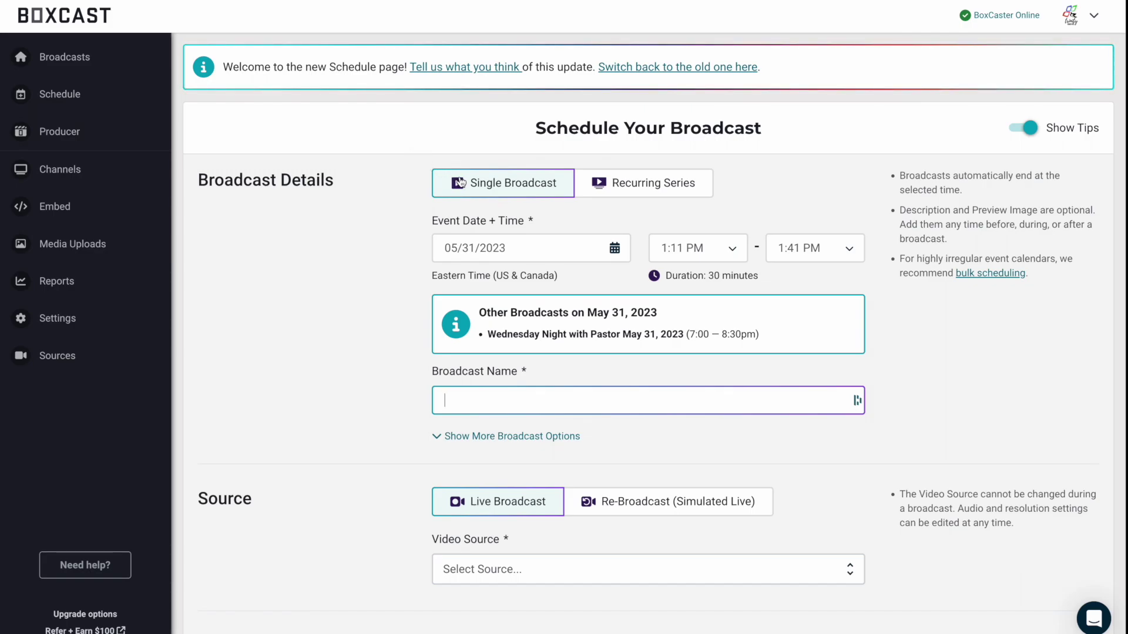
pyautogui.click(653, 186)
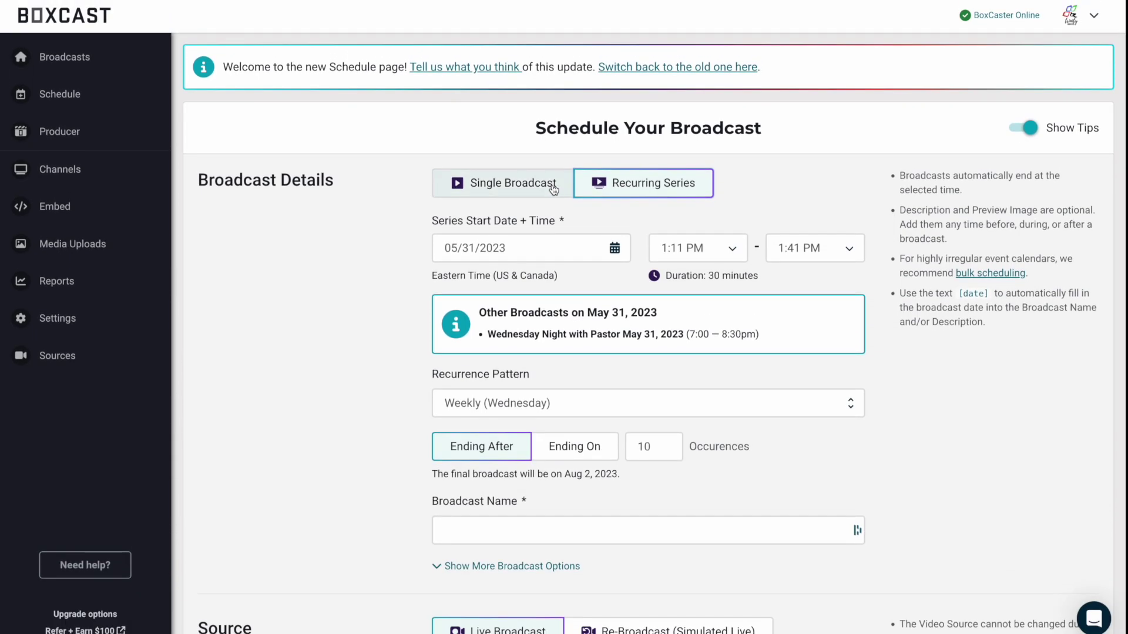
# Step: Switch back to a single broadcast and date it June 2, 2023
pyautogui.click(552, 186)
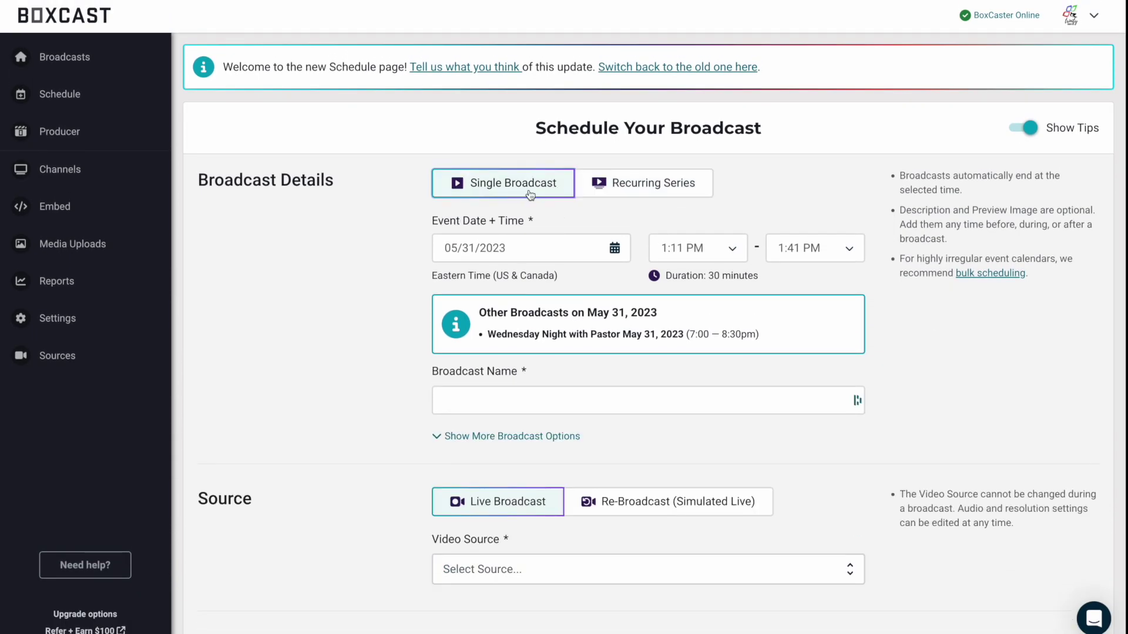
pyautogui.click(614, 249)
pyautogui.click(604, 52)
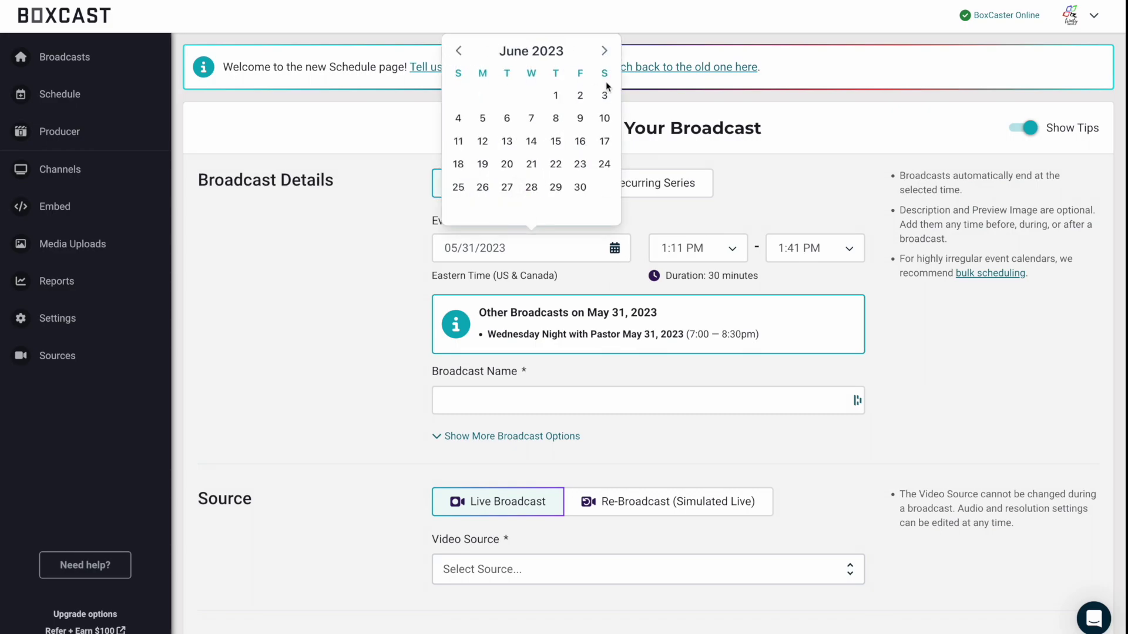
pyautogui.click(580, 95)
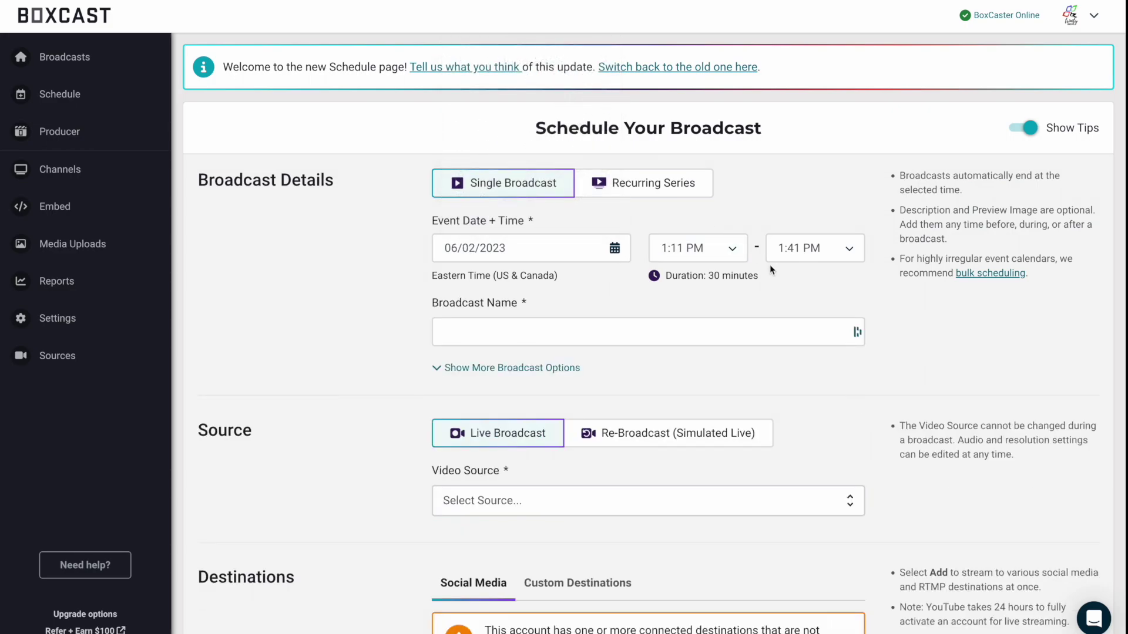
# Step: Set the event to start at 6:00 PM and end at 9:30 PM
pyautogui.click(729, 249)
pyautogui.scroll(-2, 700, 384)
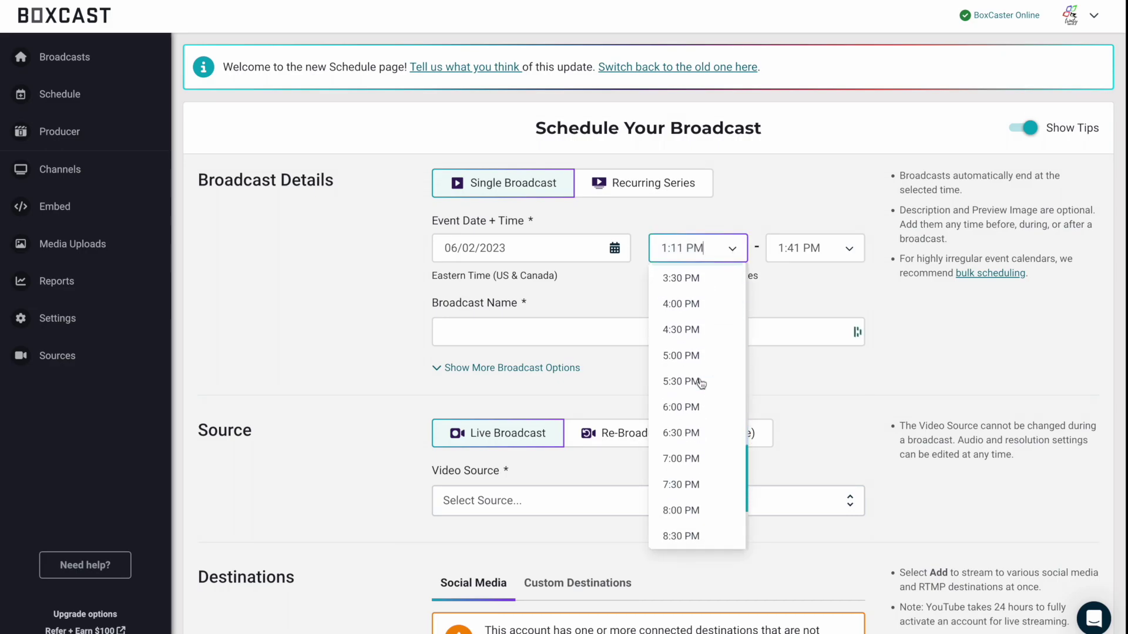
pyautogui.click(696, 404)
pyautogui.click(839, 252)
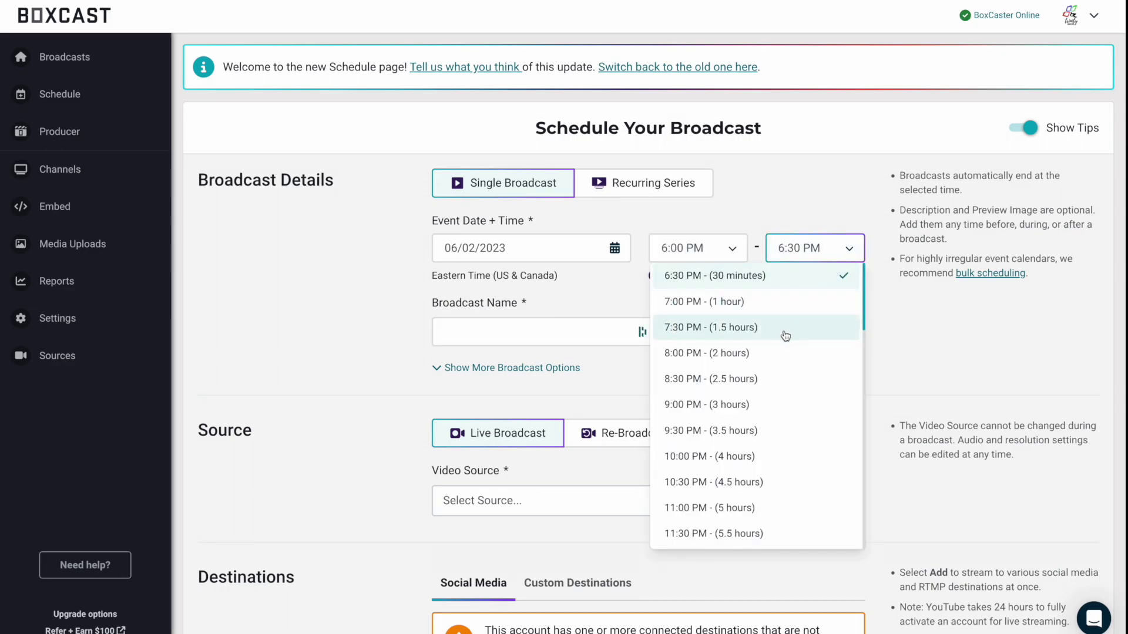
pyautogui.click(783, 403)
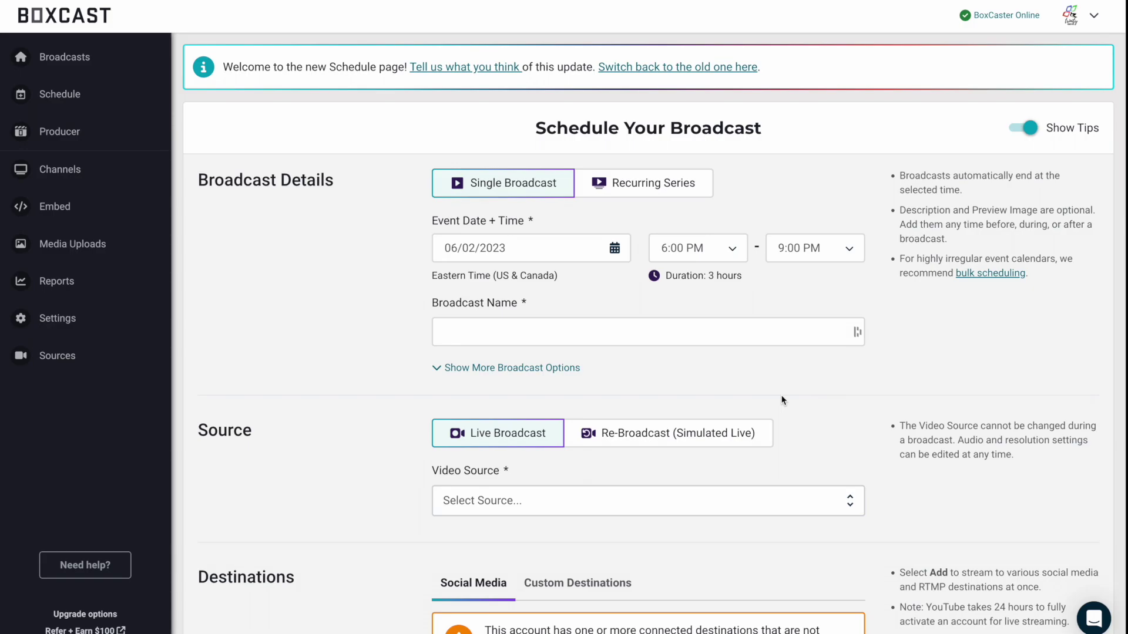
pyautogui.click(849, 252)
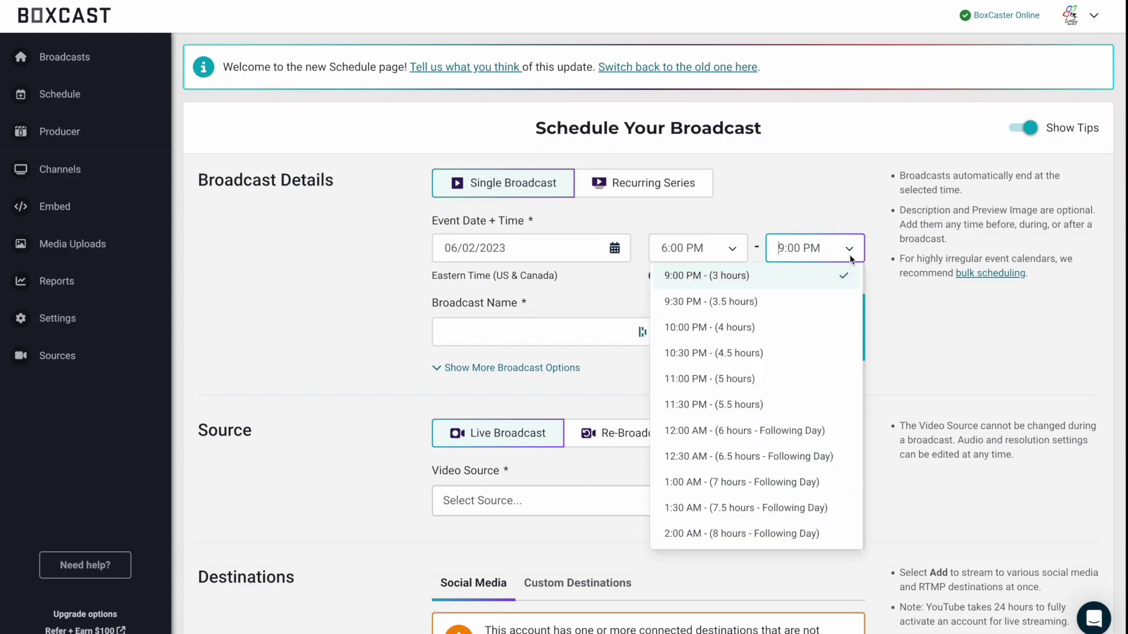
pyautogui.click(794, 302)
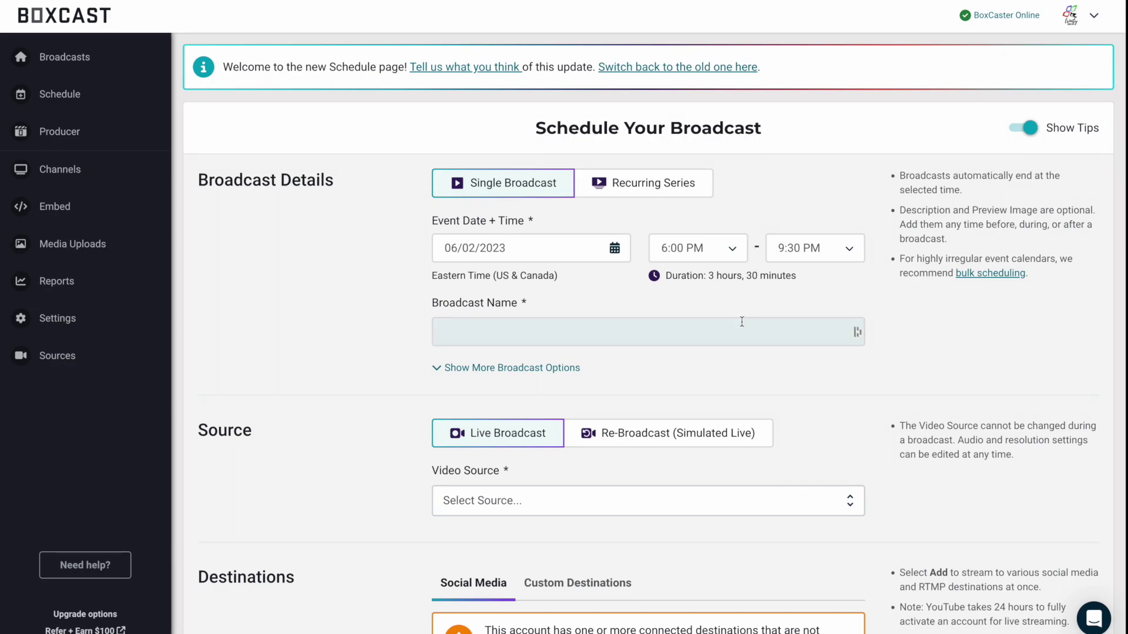
# Step: Name the broadcast 'Friday night concert' and show its description and preview image options
pyautogui.click(708, 335)
pyautogui.write('Friday night con')
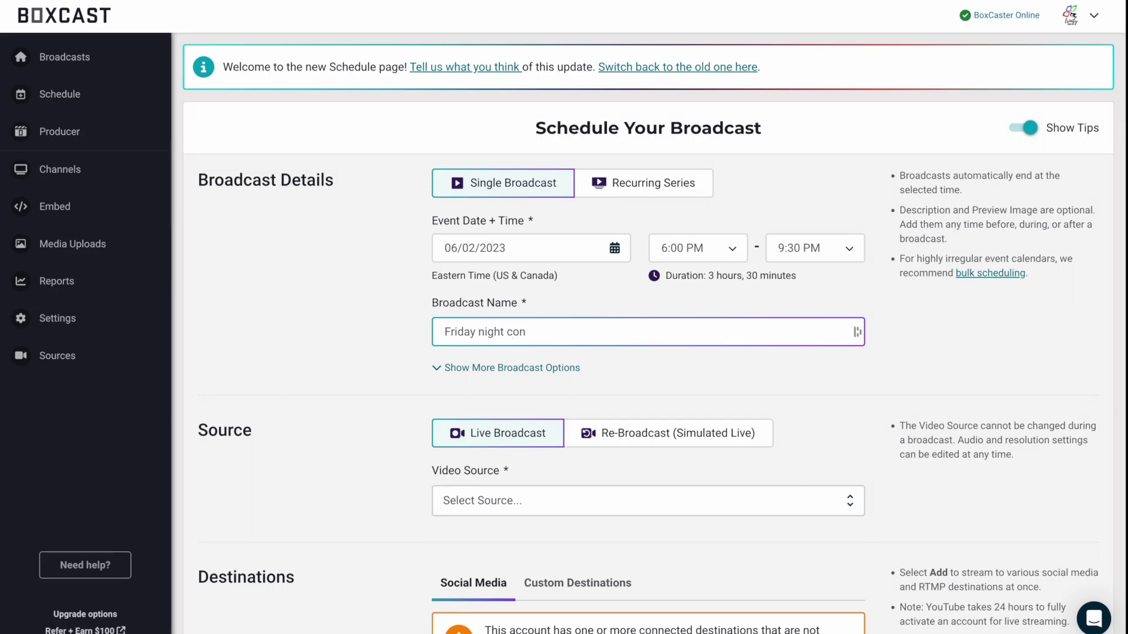
pyautogui.write('cert')
pyautogui.scroll(-1, 727, 317)
pyautogui.click(541, 302)
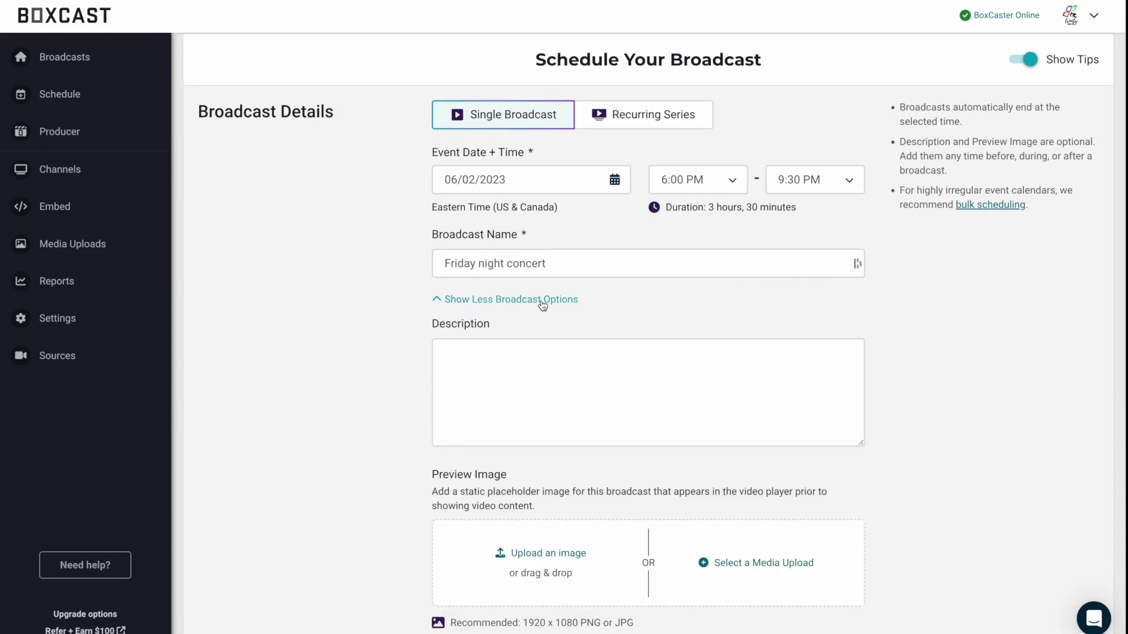
pyautogui.scroll(-1, 655, 300)
pyautogui.scroll(-1, 656, 300)
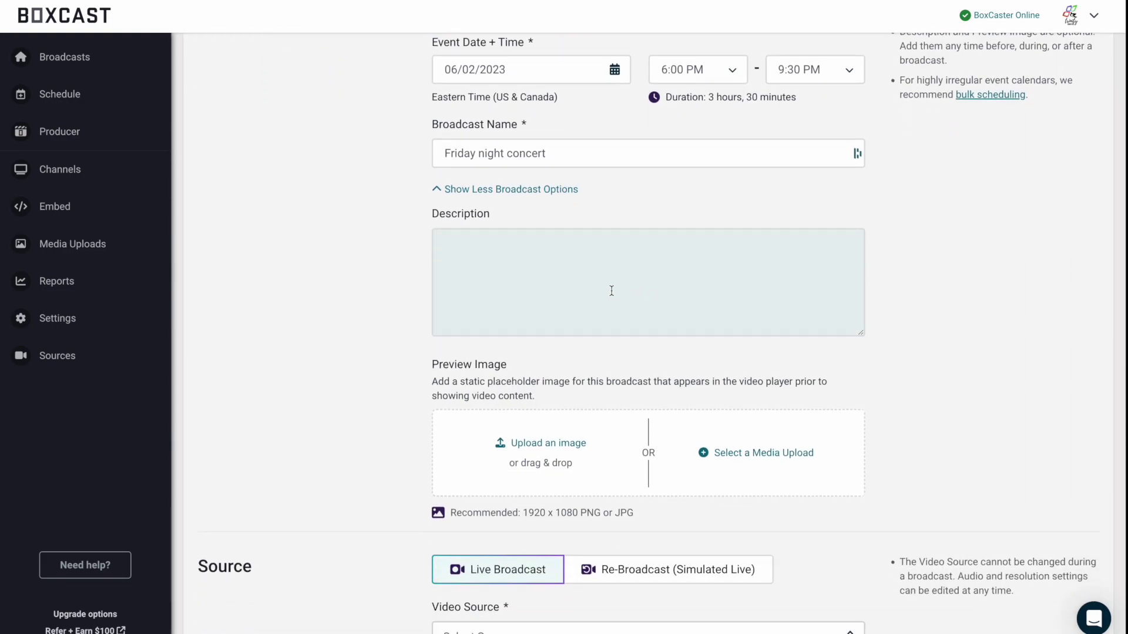
pyautogui.scroll(-1, 611, 290)
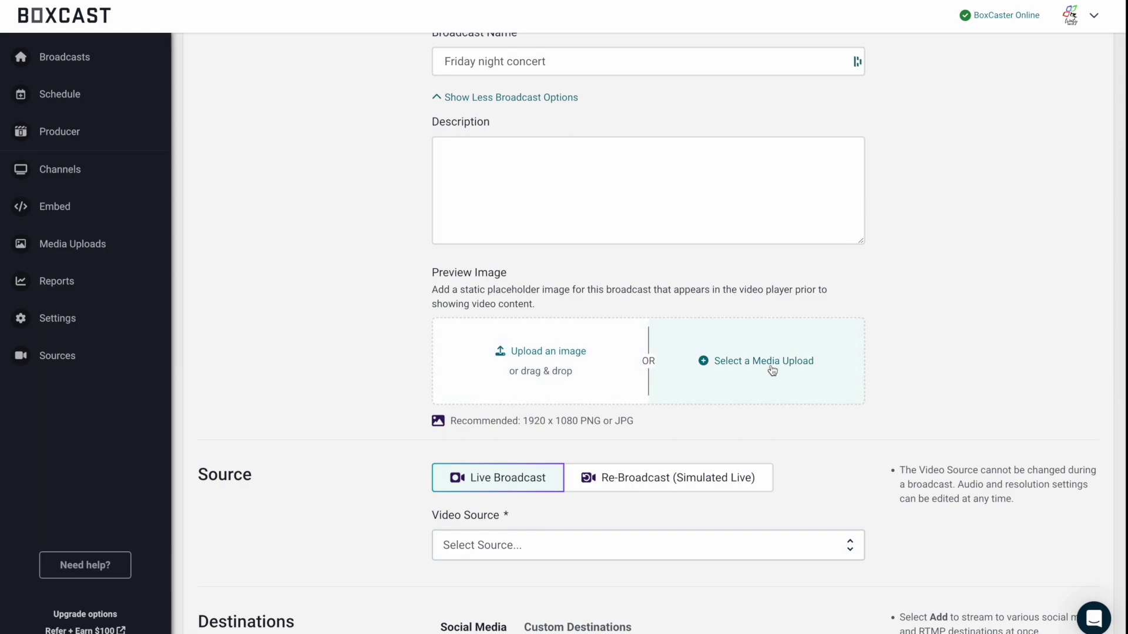
pyautogui.scroll(-3, 772, 370)
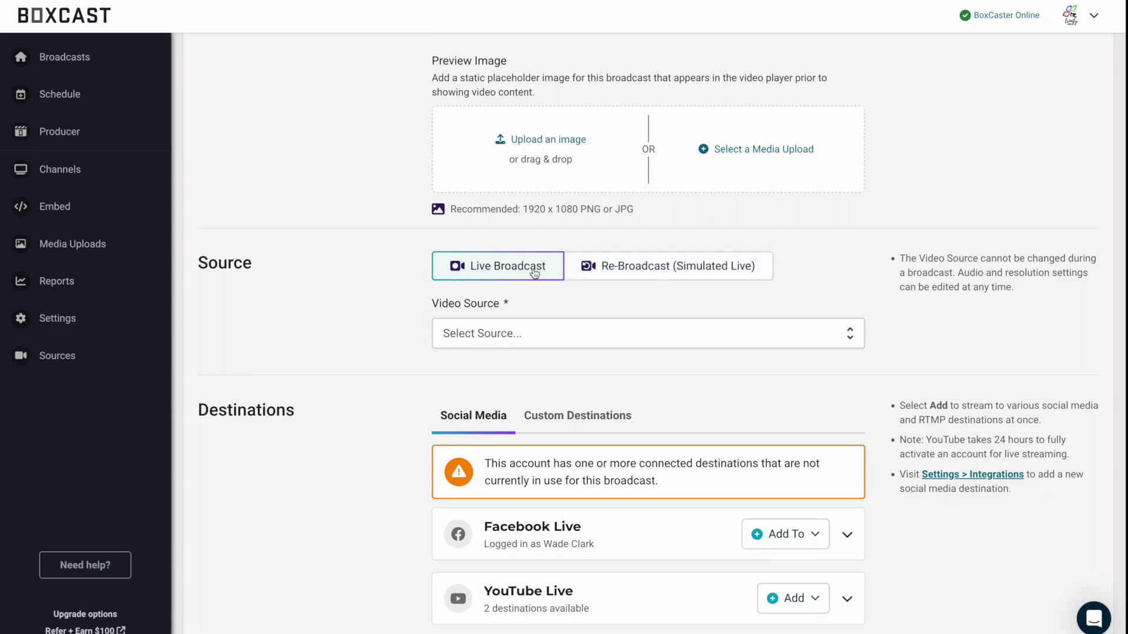
# Step: Choose the online Box 40e563 as the broadcast's video source
pyautogui.click(545, 335)
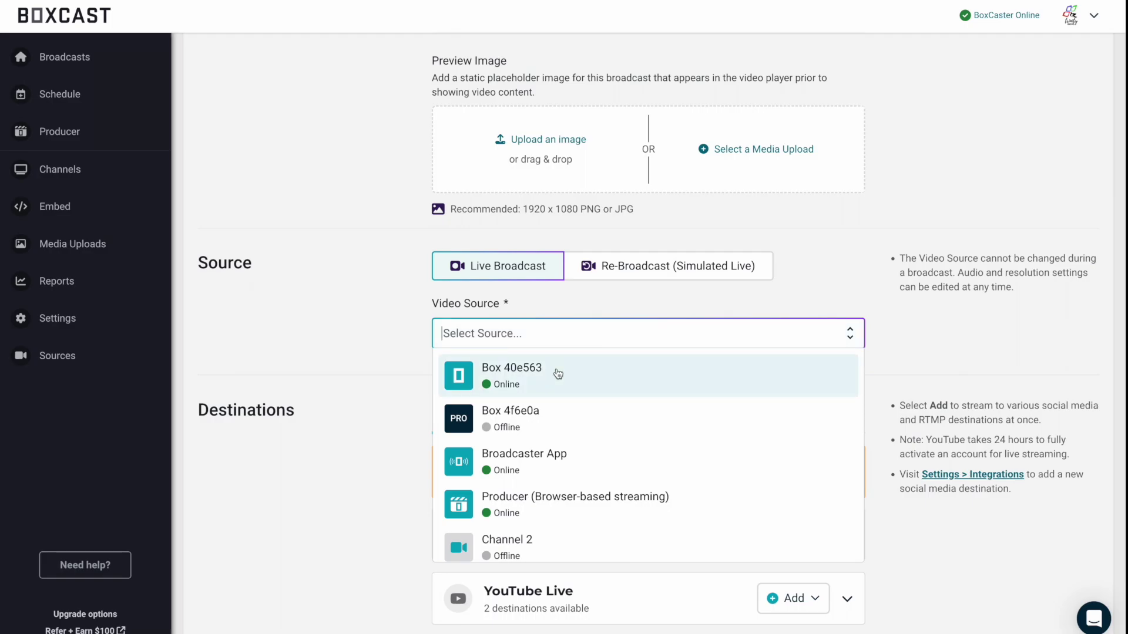
pyautogui.scroll(-3, 565, 385)
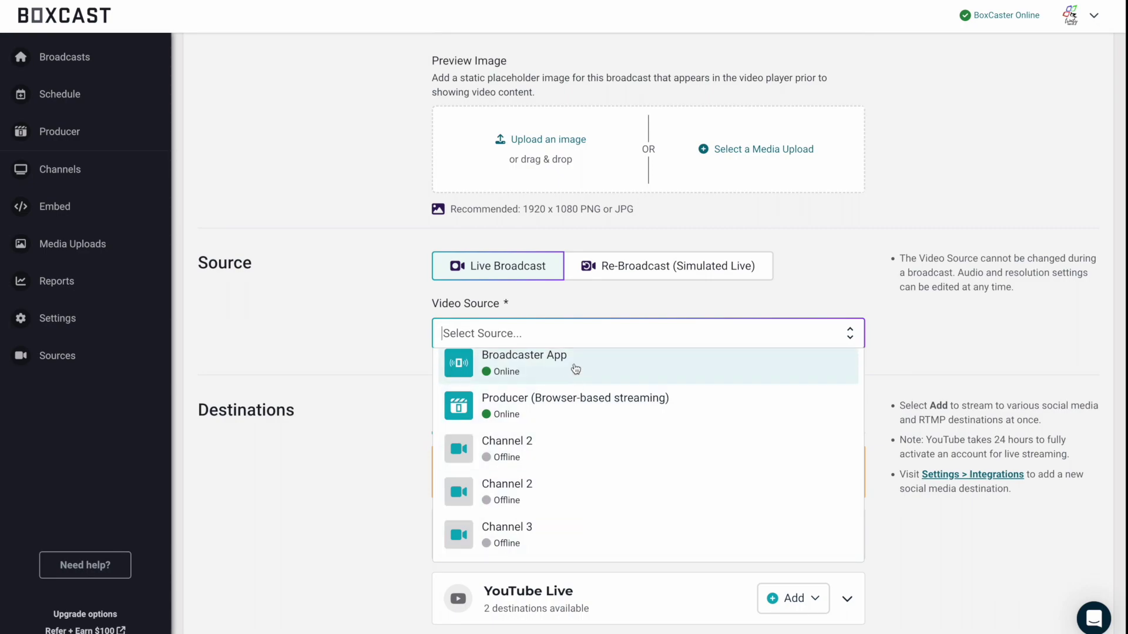
pyautogui.scroll(2, 574, 363)
pyautogui.click(570, 365)
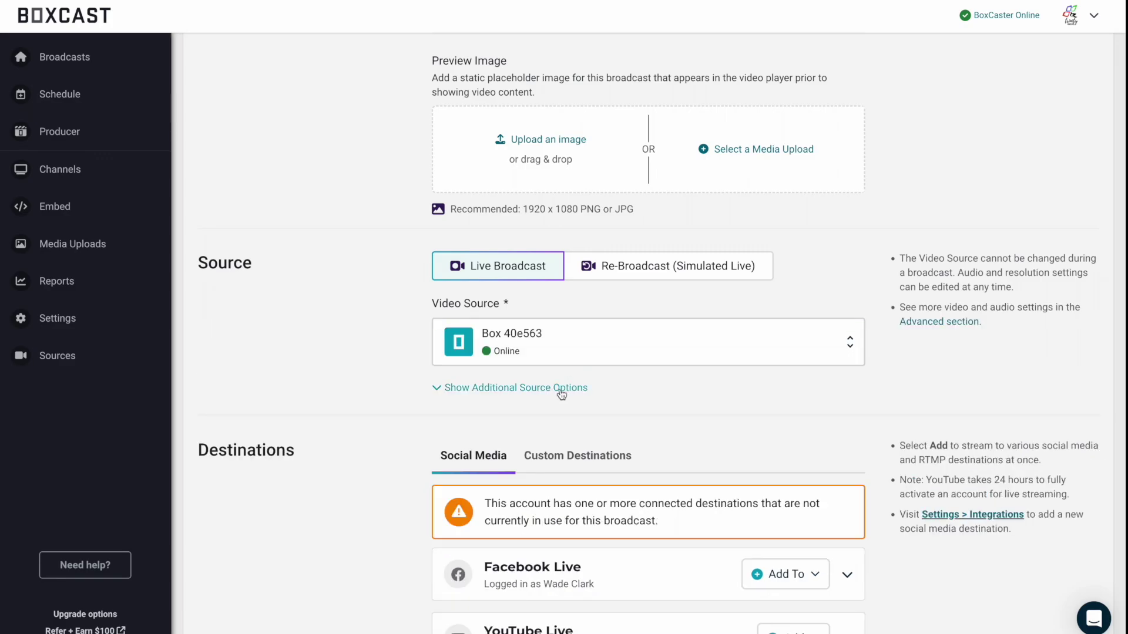
# Step: Keep audio on All Sources and set flow control to Enhanced, adding 15 seconds
pyautogui.click(561, 389)
pyautogui.scroll(-2, 662, 392)
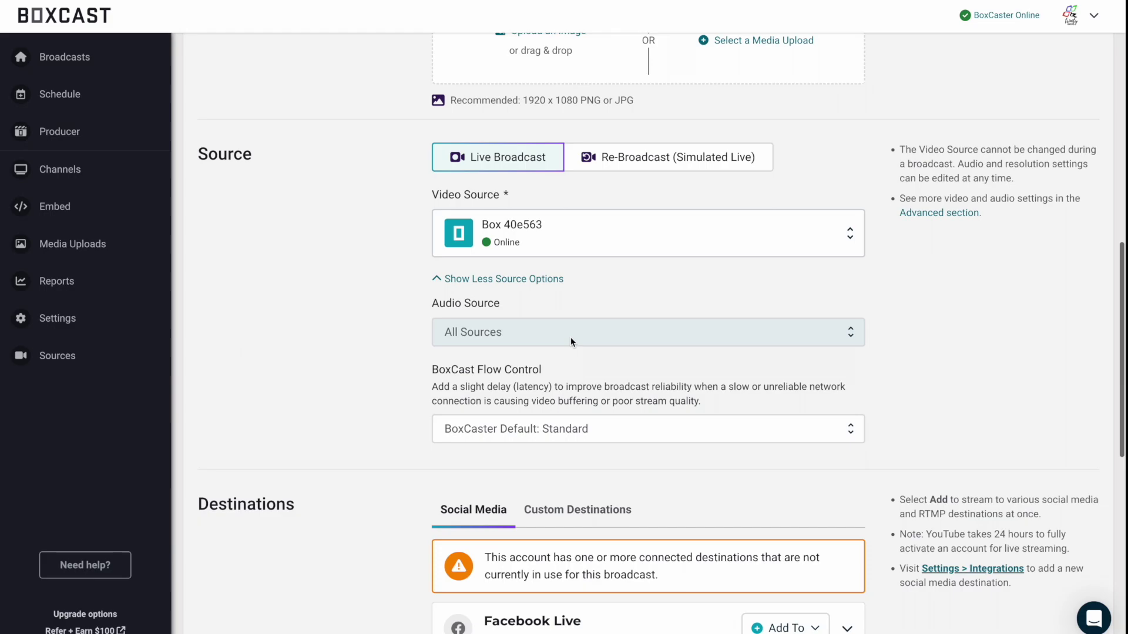
pyautogui.click(570, 341)
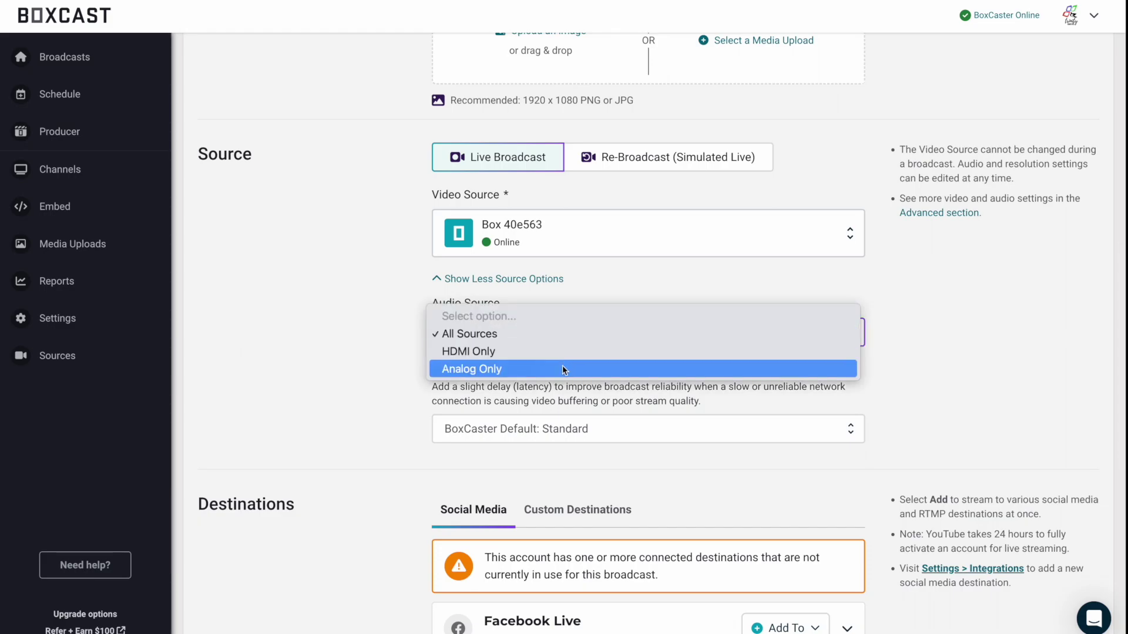
pyautogui.click(563, 334)
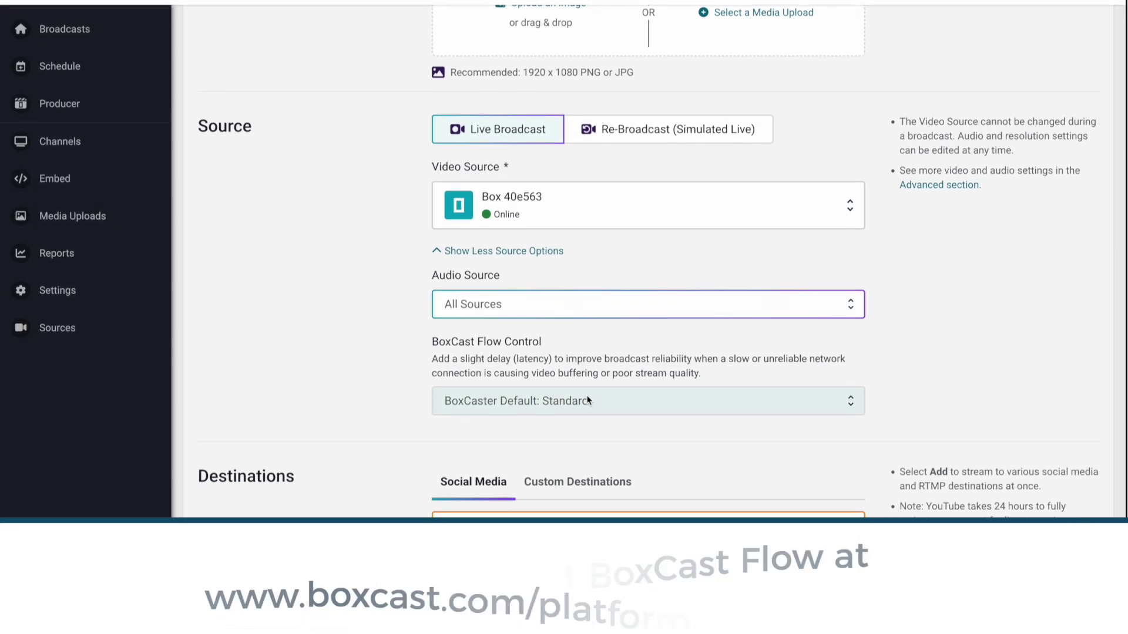
pyautogui.click(610, 397)
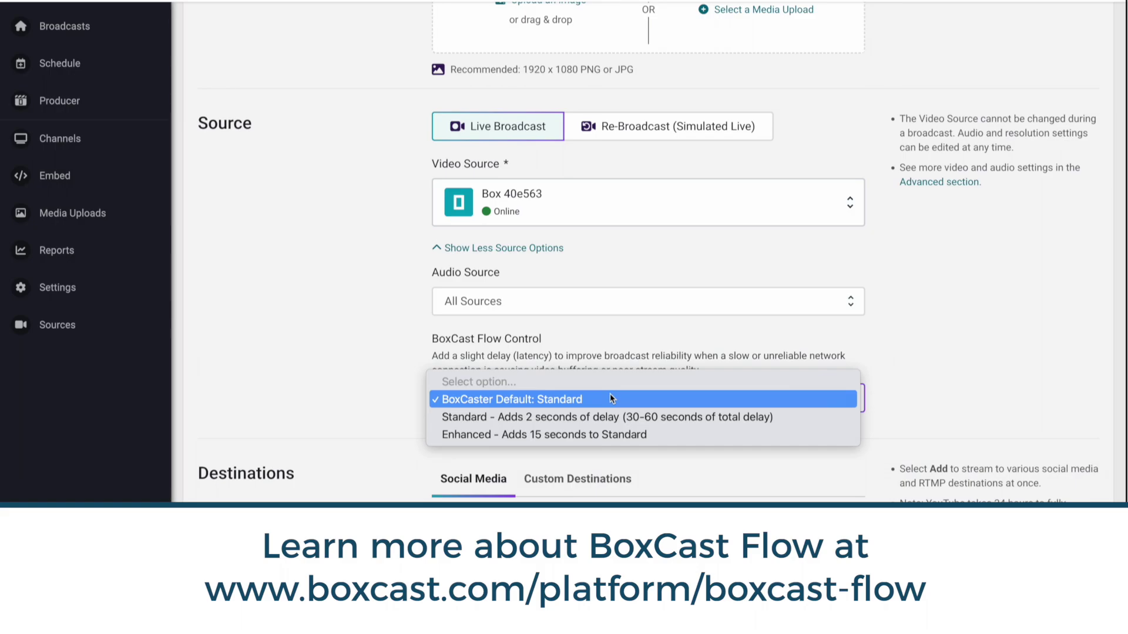
pyautogui.click(602, 432)
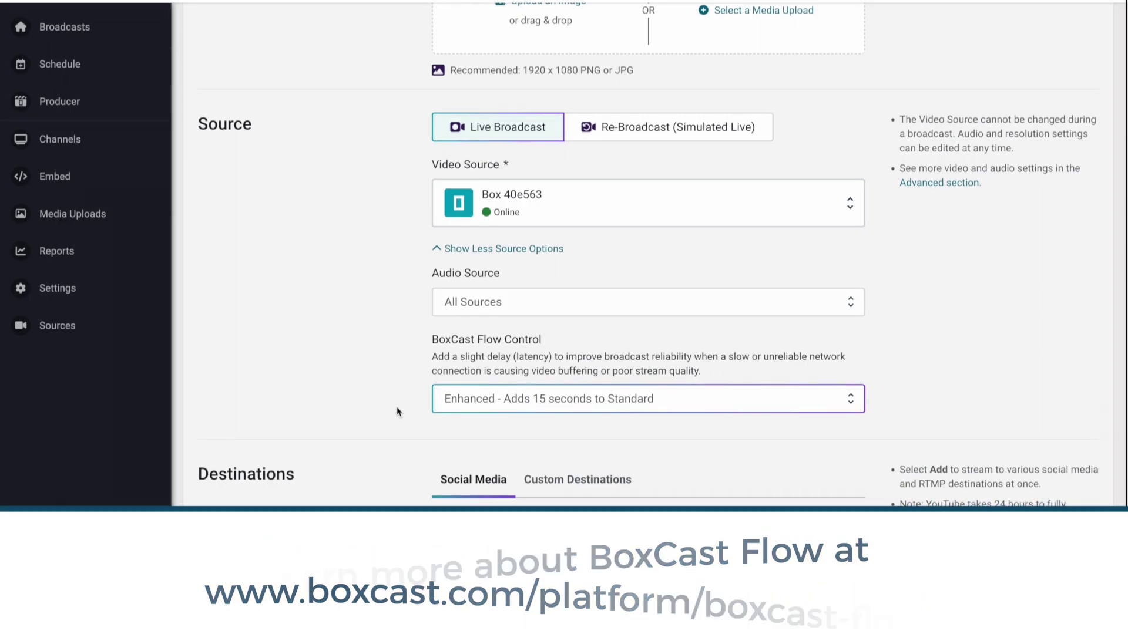
pyautogui.scroll(-4, 397, 440)
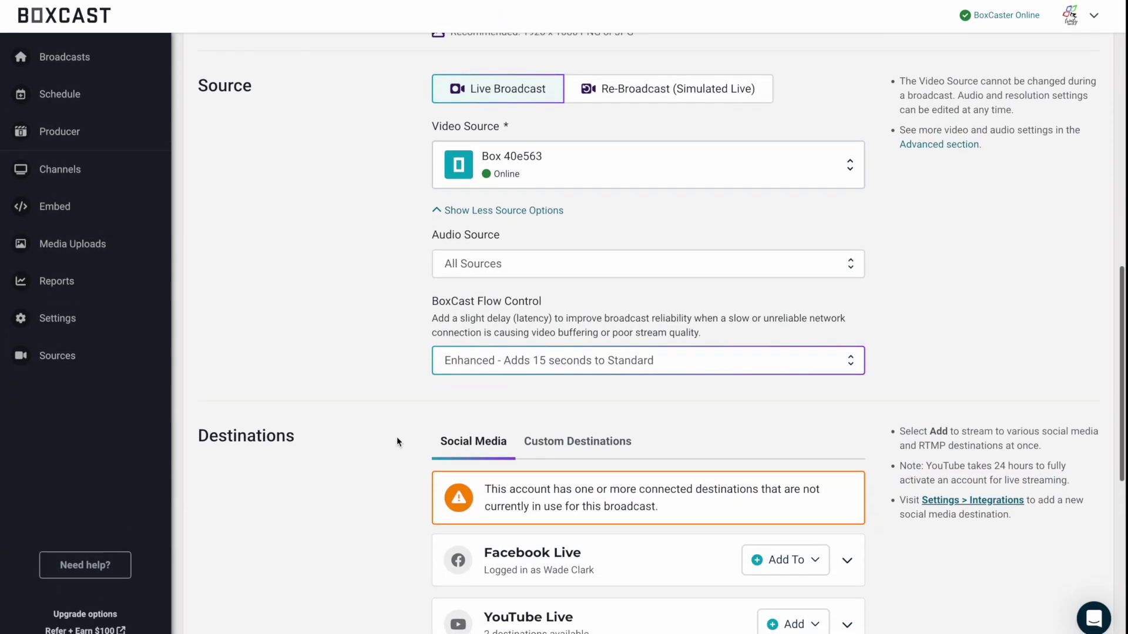
pyautogui.scroll(-3, 396, 438)
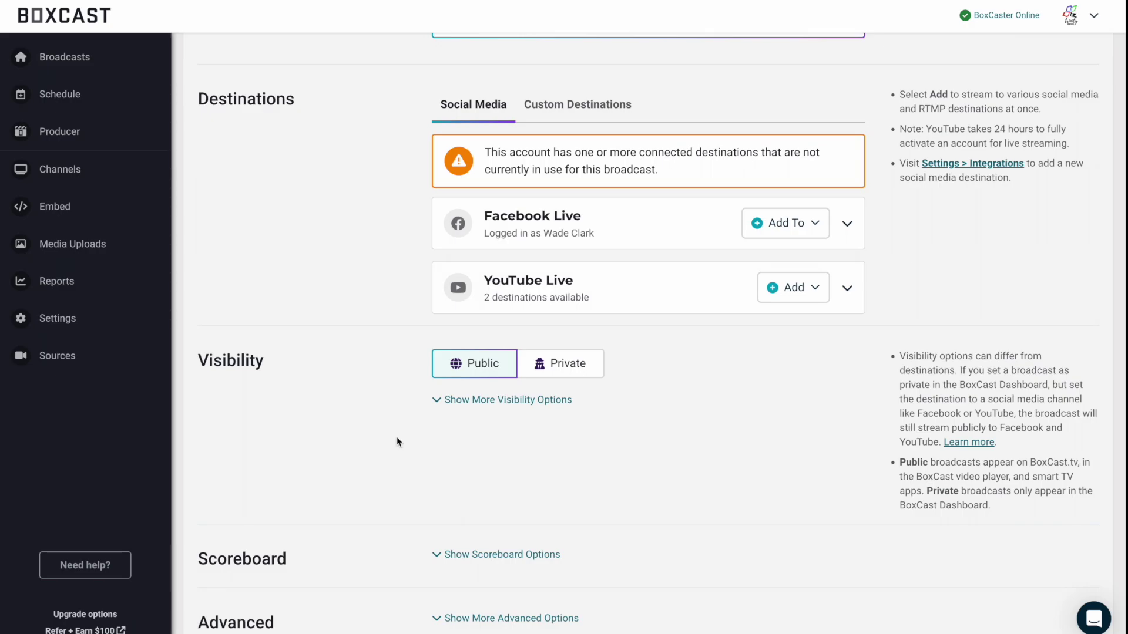
# Step: Add the Trinity Assembly of God and BoxCast Support YouTube Live destinations
pyautogui.click(774, 289)
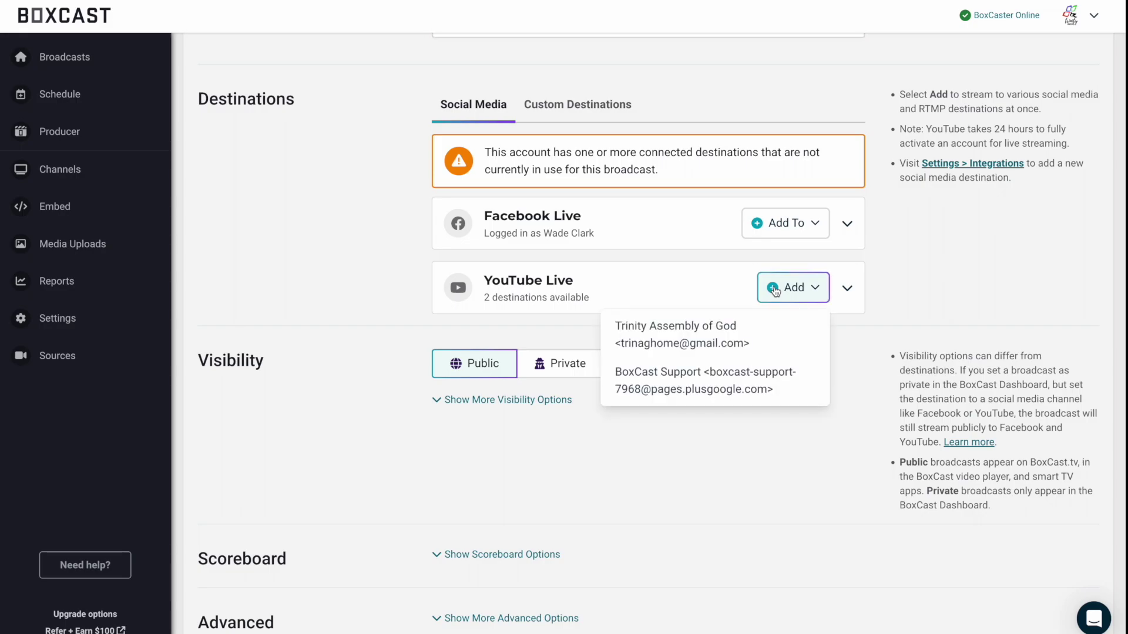
pyautogui.click(725, 334)
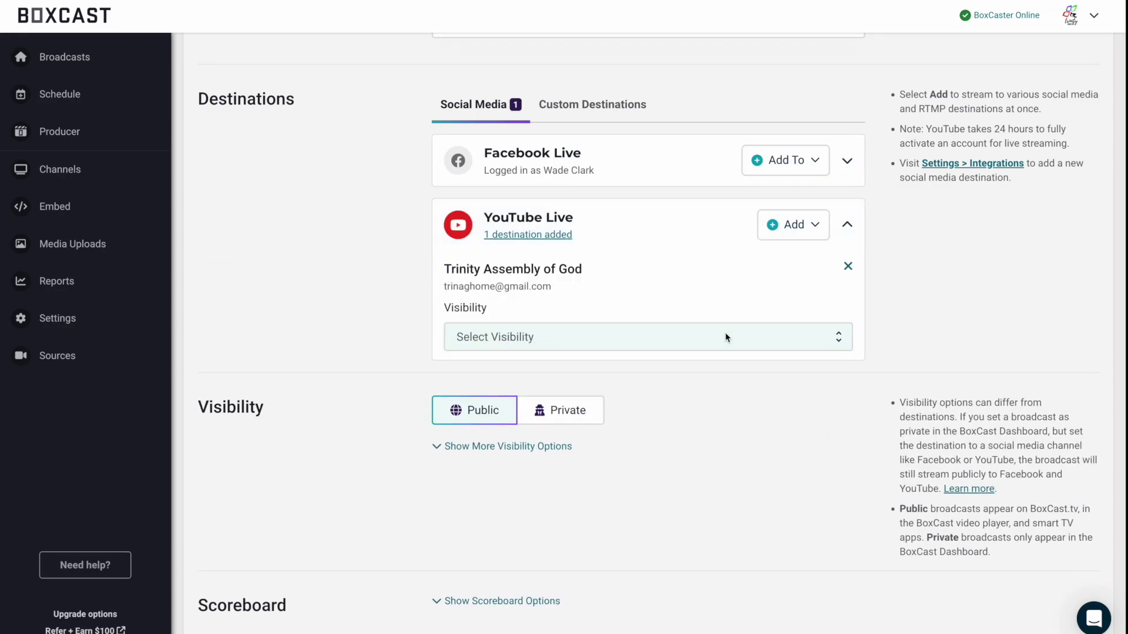
pyautogui.click(787, 231)
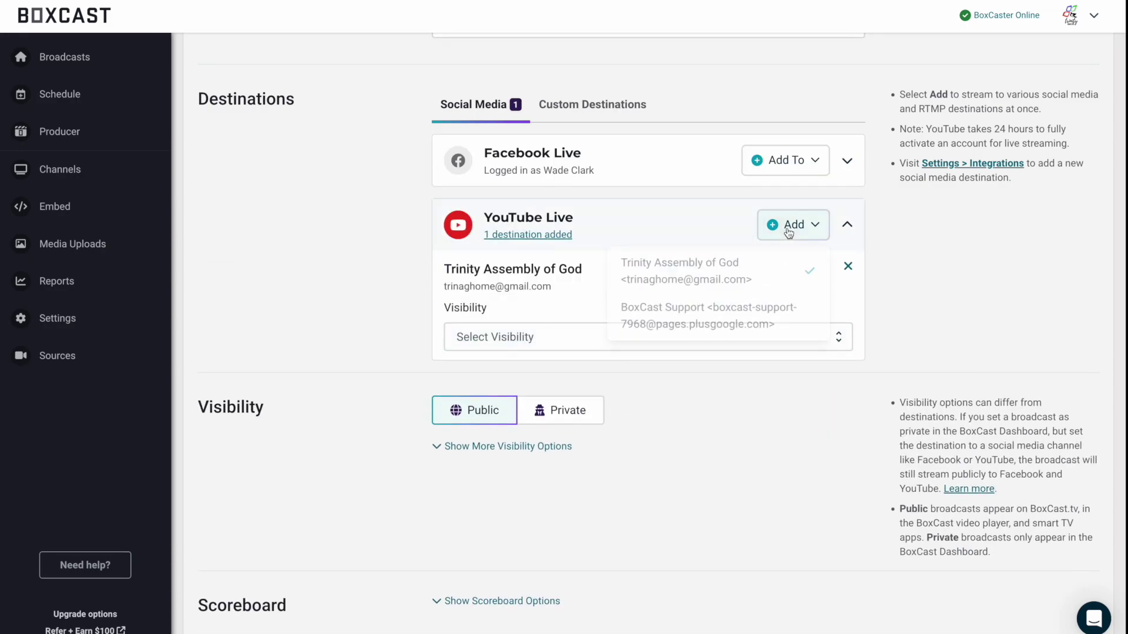
pyautogui.click(747, 316)
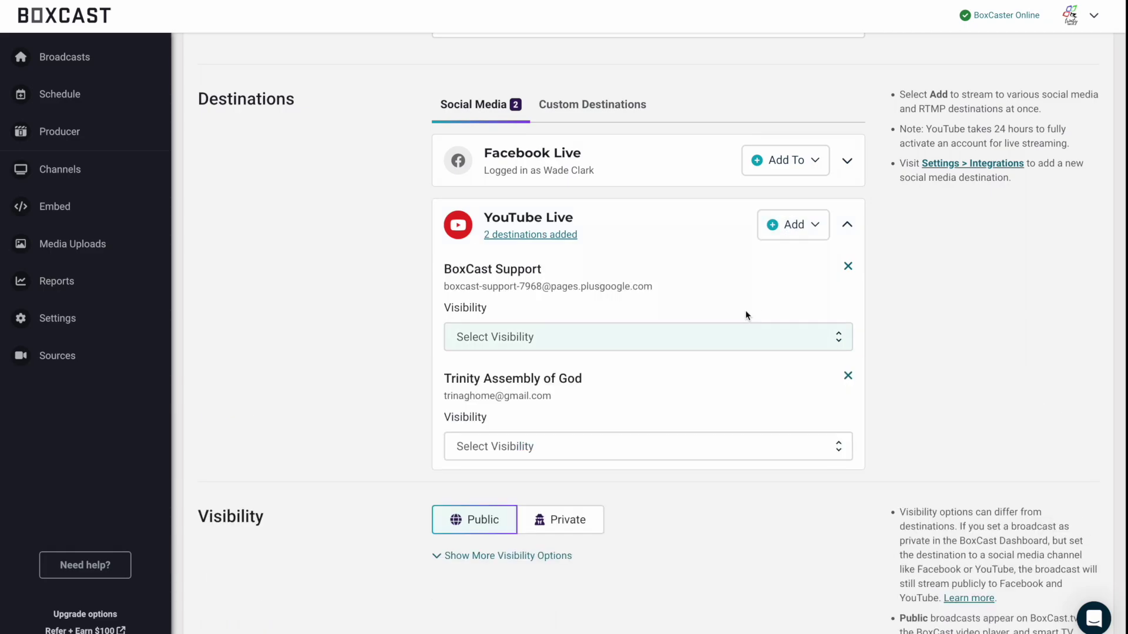
# Step: Set visibility to Public on both YouTube destinations
pyautogui.click(696, 454)
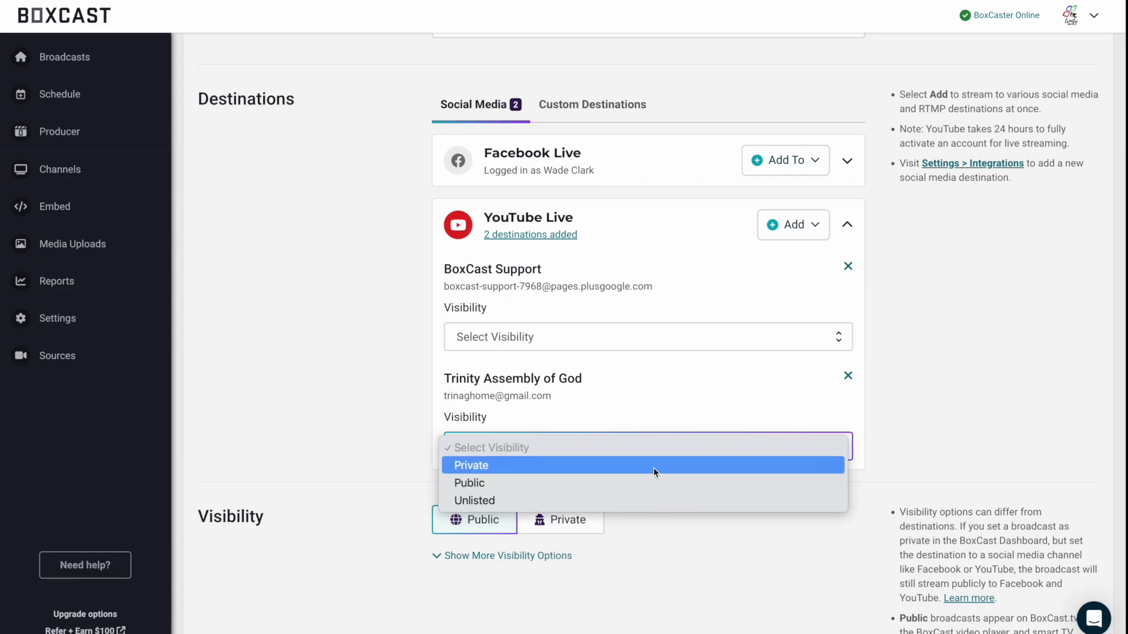
pyautogui.click(640, 481)
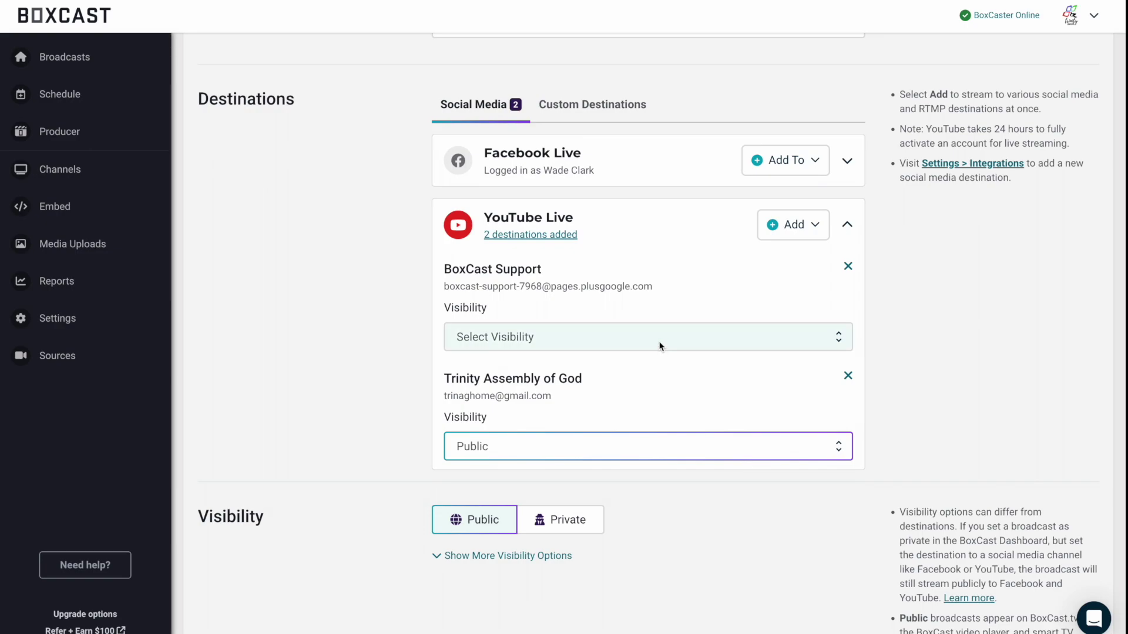
pyautogui.click(660, 346)
pyautogui.click(655, 373)
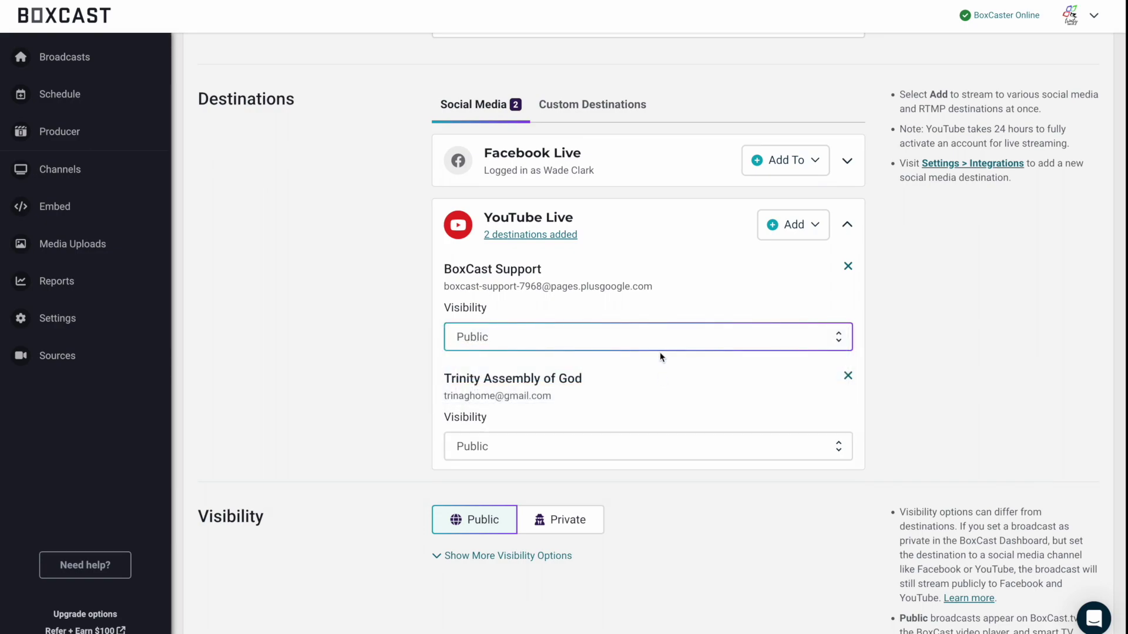
# Step: Add two Facebook Page destinations, the first set to Test Page inc
pyautogui.click(763, 170)
pyautogui.click(707, 228)
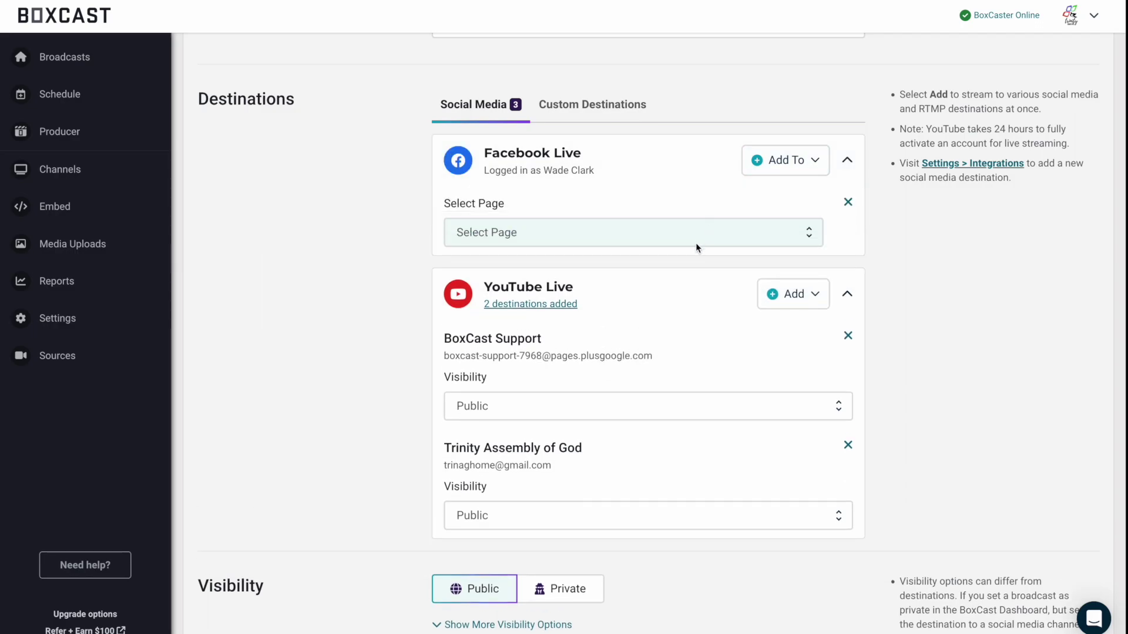
pyautogui.click(697, 246)
pyautogui.click(692, 249)
pyautogui.click(779, 172)
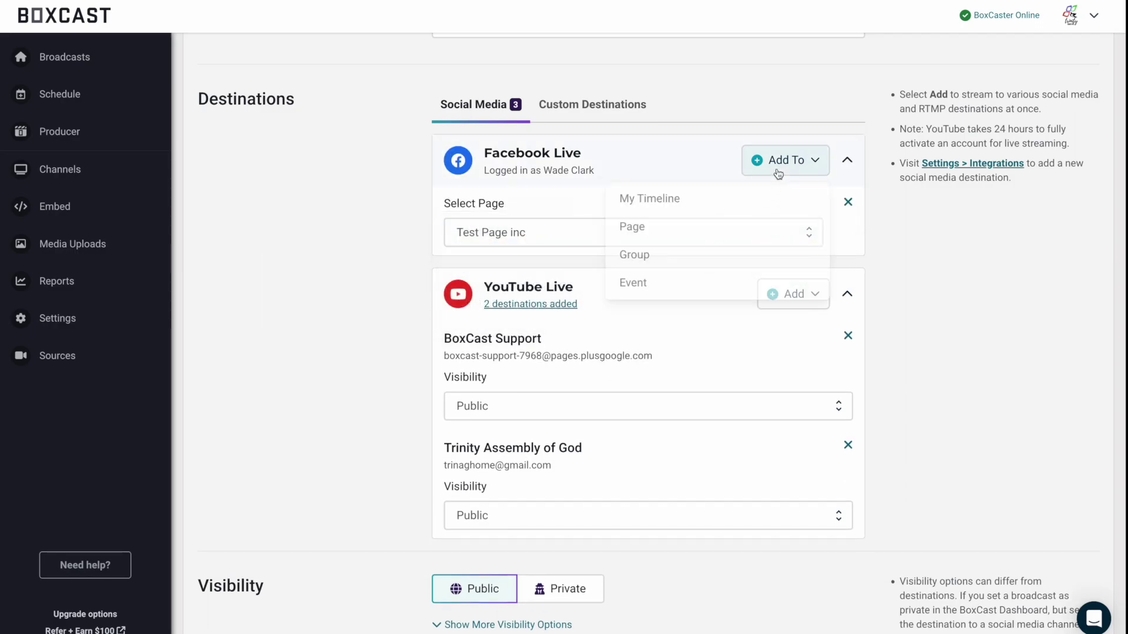
pyautogui.click(728, 228)
# Step: Look over the custom RTMP destinations, then go back to social media destinations
pyautogui.scroll(-1, 892, 208)
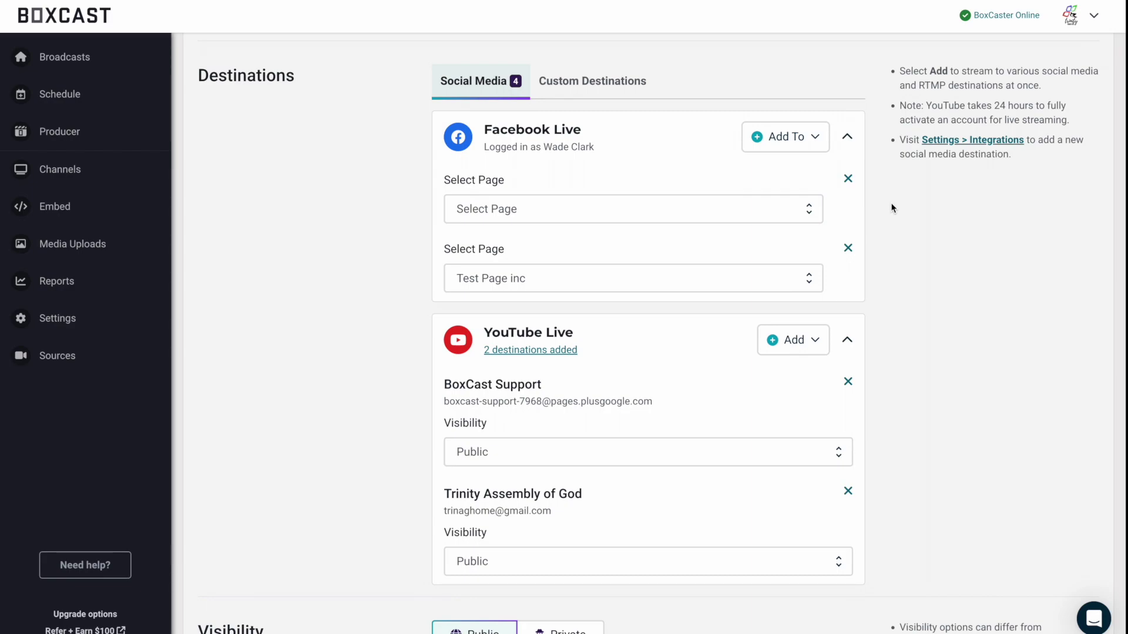
pyautogui.click(596, 80)
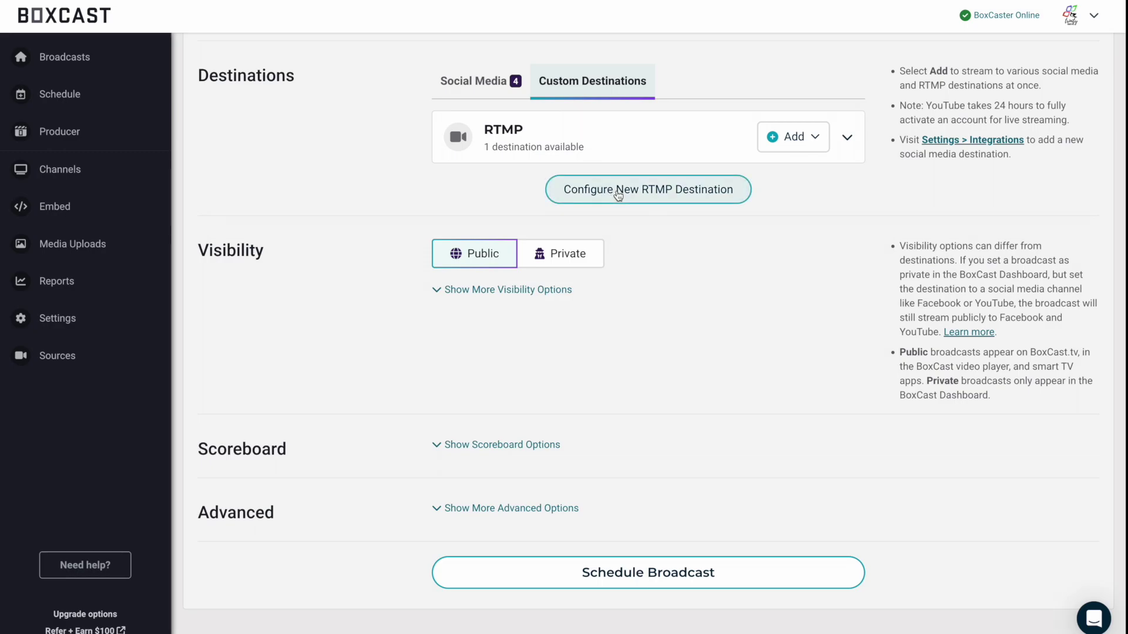
pyautogui.click(499, 97)
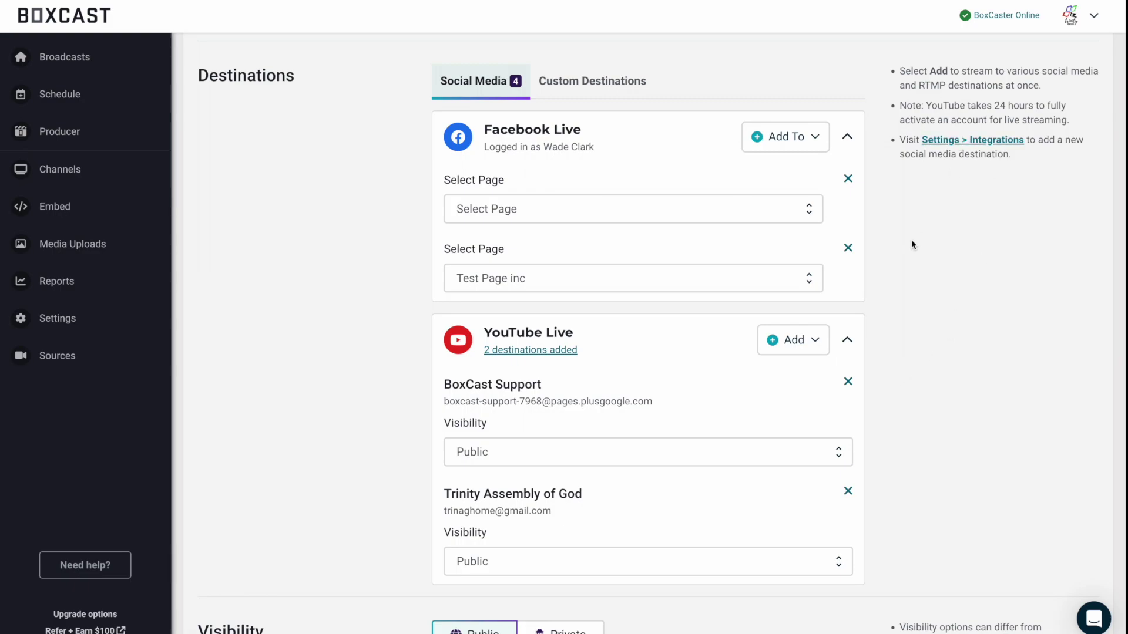
# Step: Show more visibility options, leaving Private After Broadcast off and Record Broadcast on
pyautogui.scroll(-5, 887, 244)
pyautogui.scroll(-1, 887, 244)
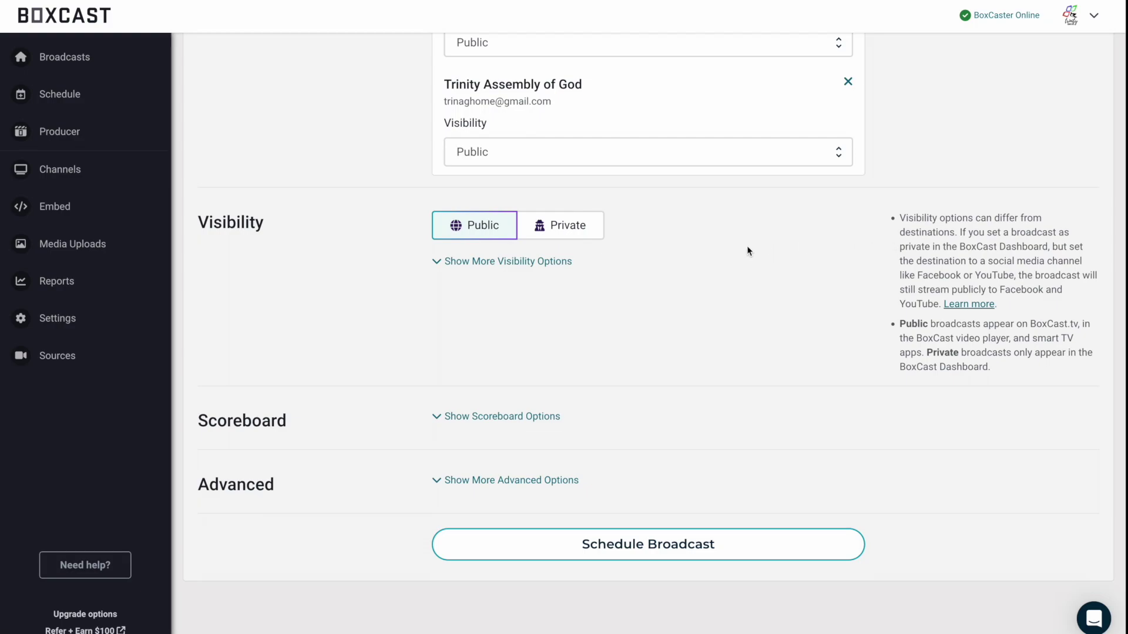
pyautogui.click(556, 268)
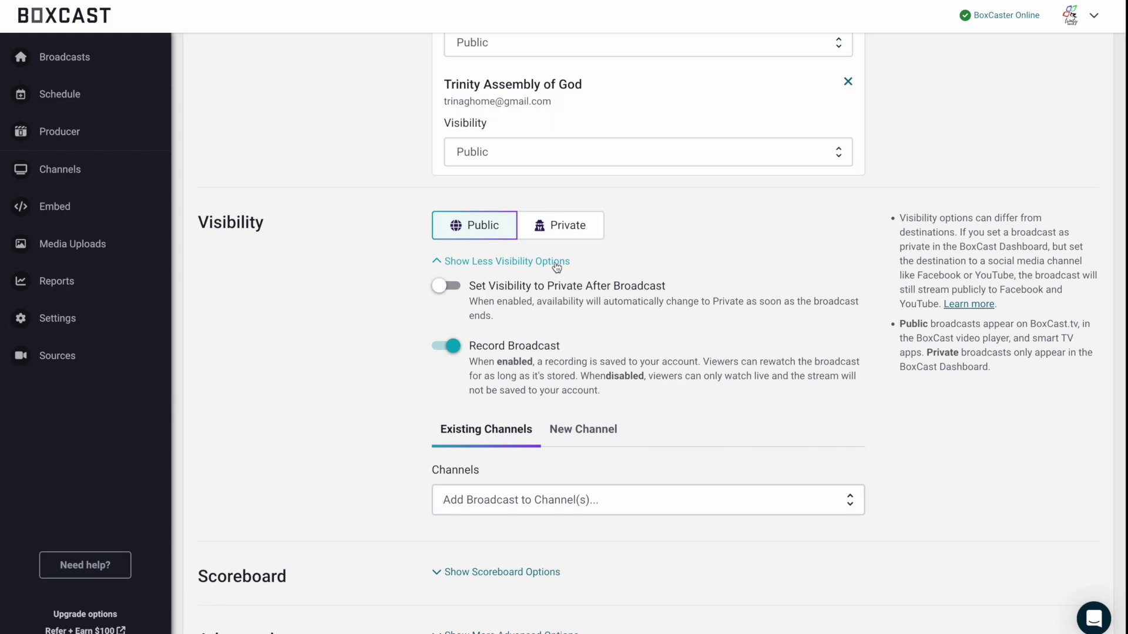
pyautogui.scroll(-1, 606, 258)
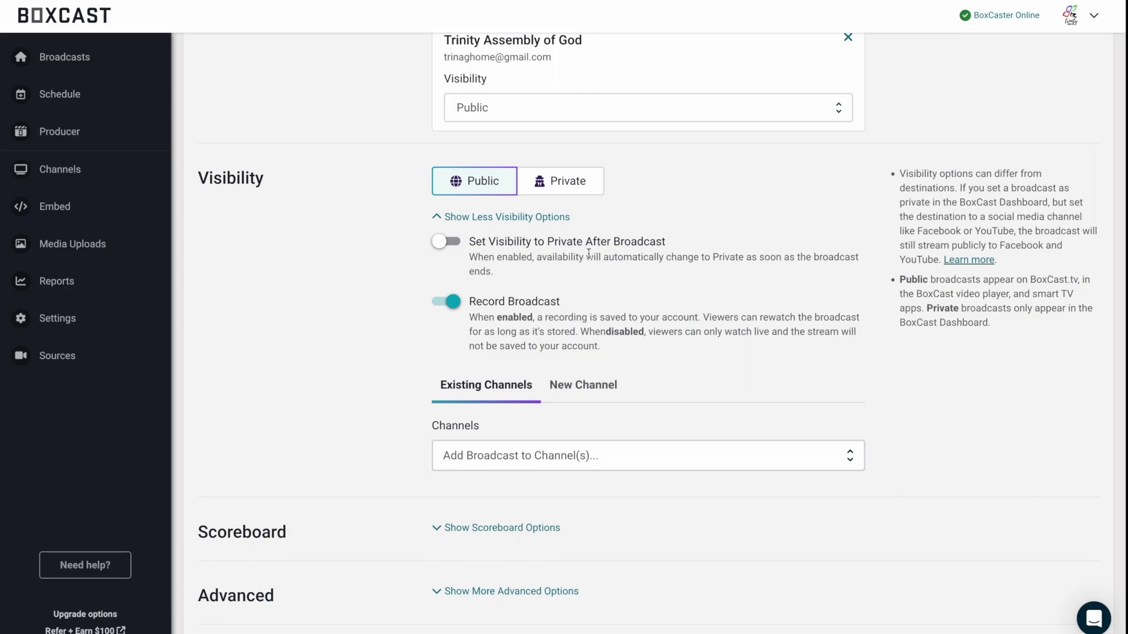
pyautogui.click(451, 244)
pyautogui.click(450, 242)
pyautogui.scroll(-2, 649, 284)
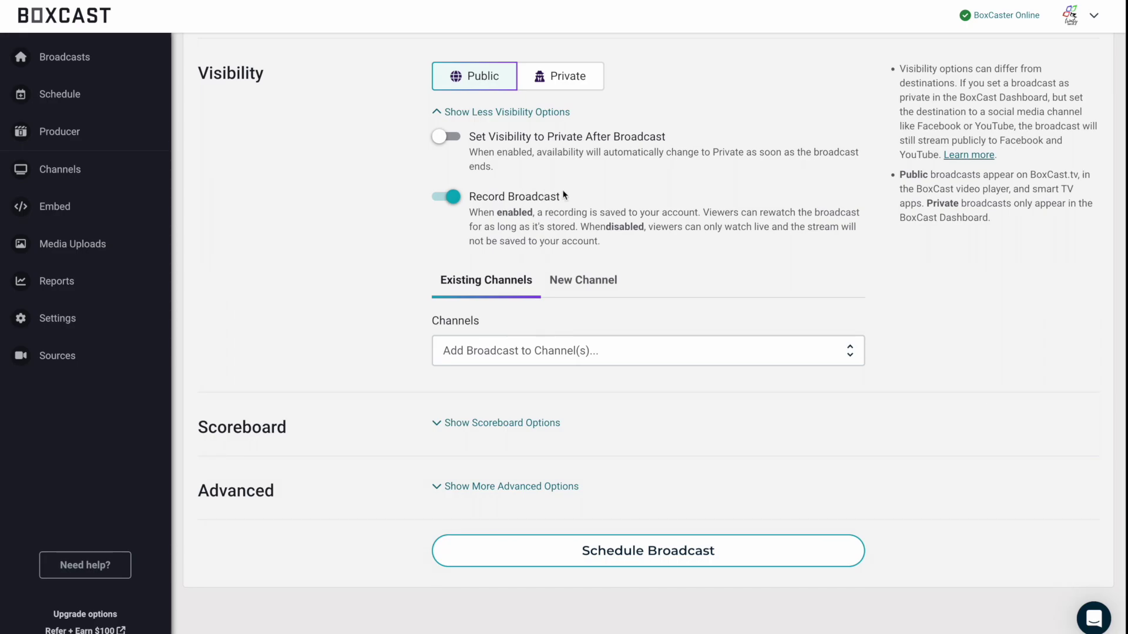
pyautogui.scroll(-1, 584, 190)
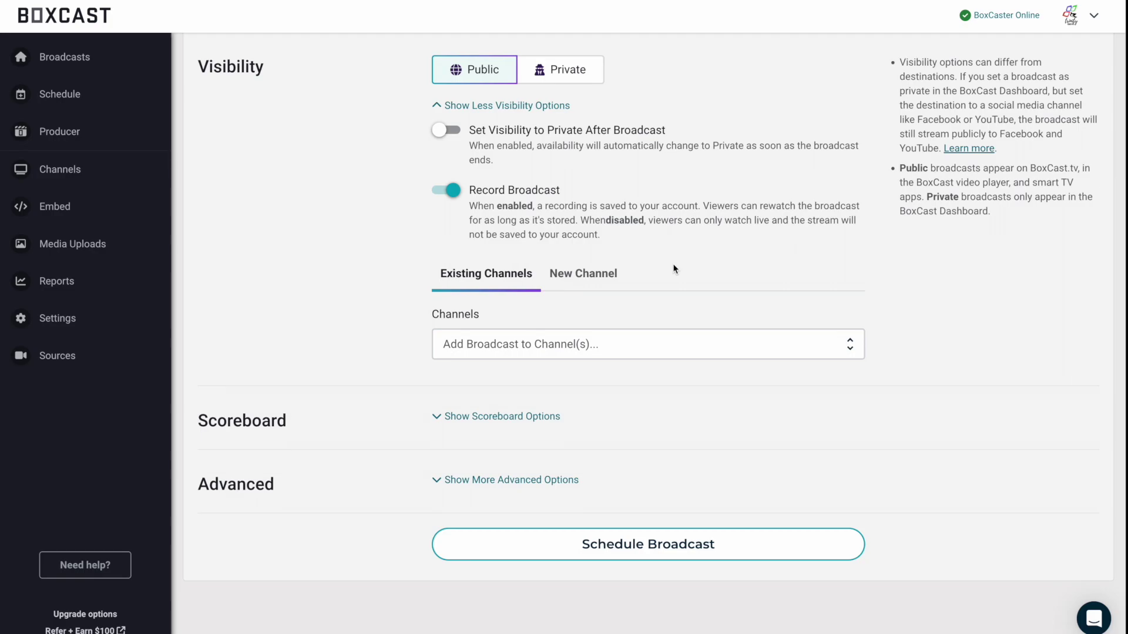
# Step: Reveal the scoreboard options and the advanced broadcast options
pyautogui.click(538, 423)
pyautogui.scroll(-3, 564, 419)
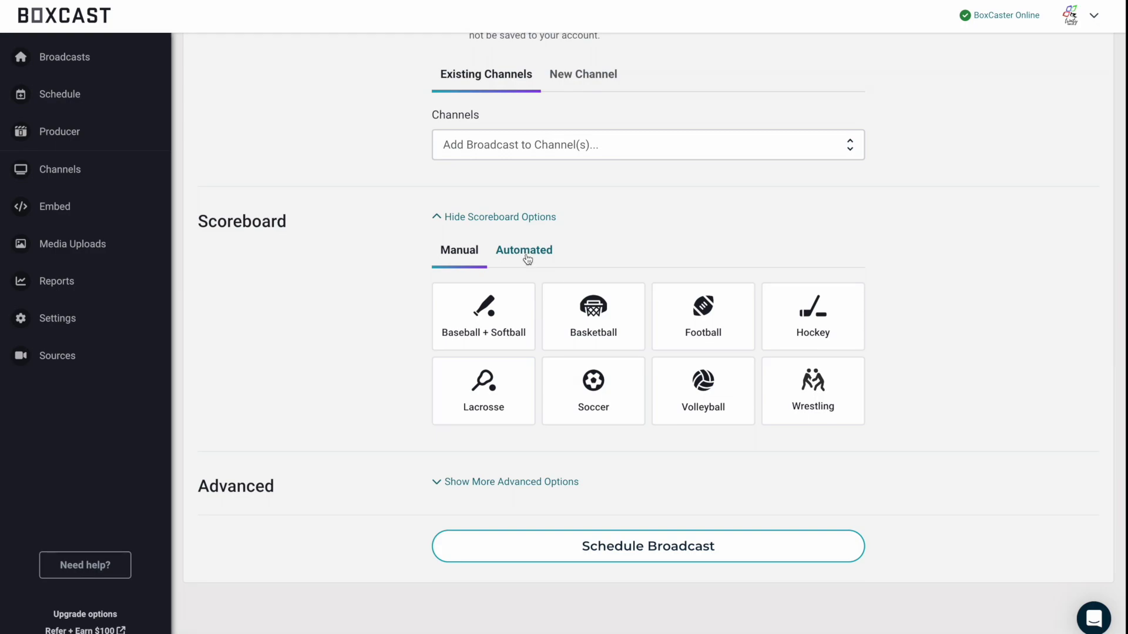
pyautogui.scroll(-1, 522, 453)
pyautogui.click(509, 485)
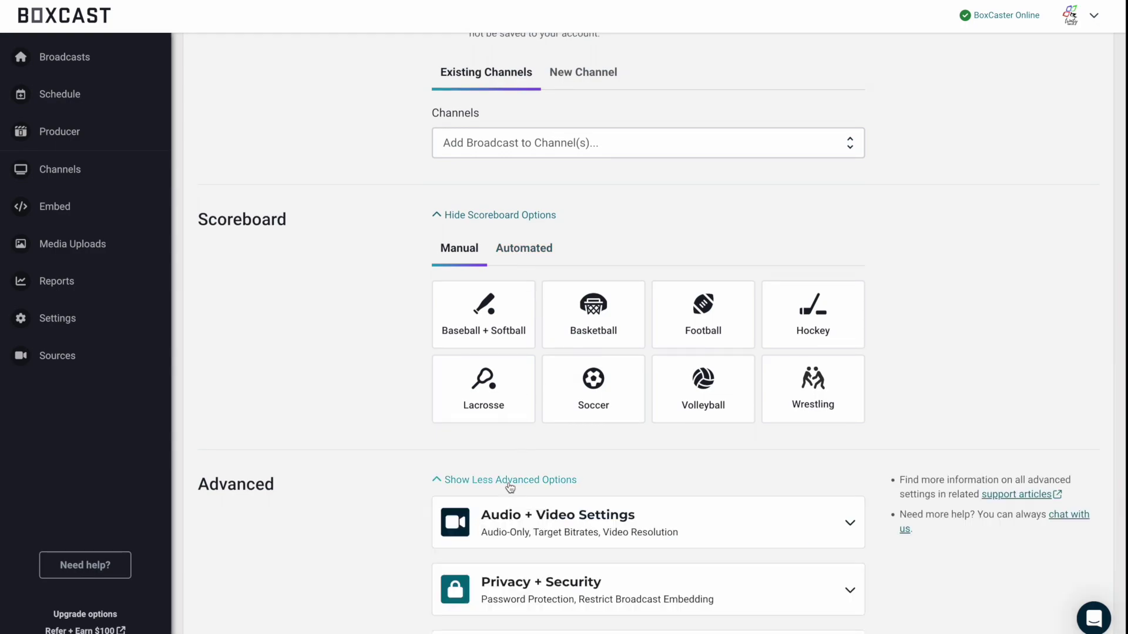
pyautogui.scroll(-5, 508, 485)
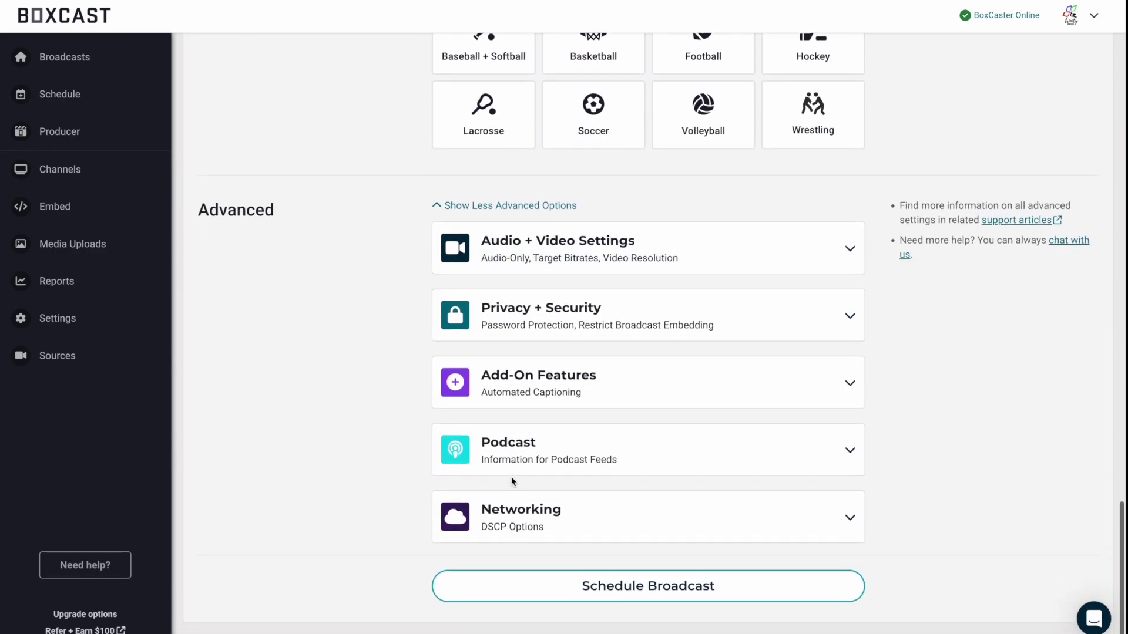
# Step: Expand the Audio + Video, Privacy + Security and Add-On Features panels, with automated captioning requested
pyautogui.click(563, 262)
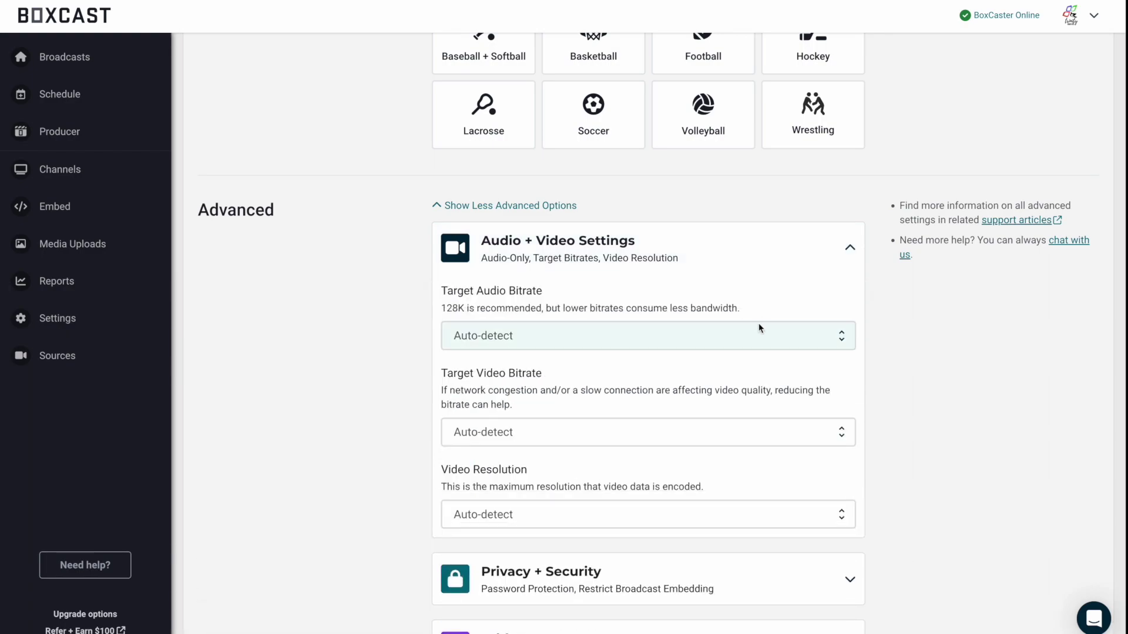
pyautogui.scroll(-4, 759, 327)
pyautogui.click(667, 340)
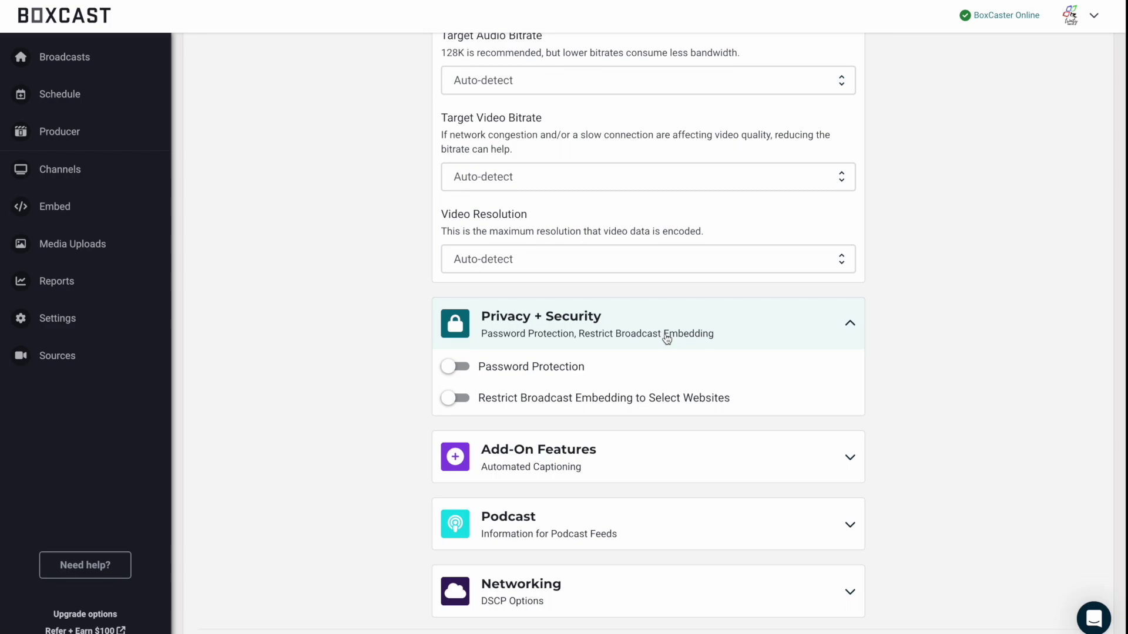
pyautogui.scroll(-2, 667, 339)
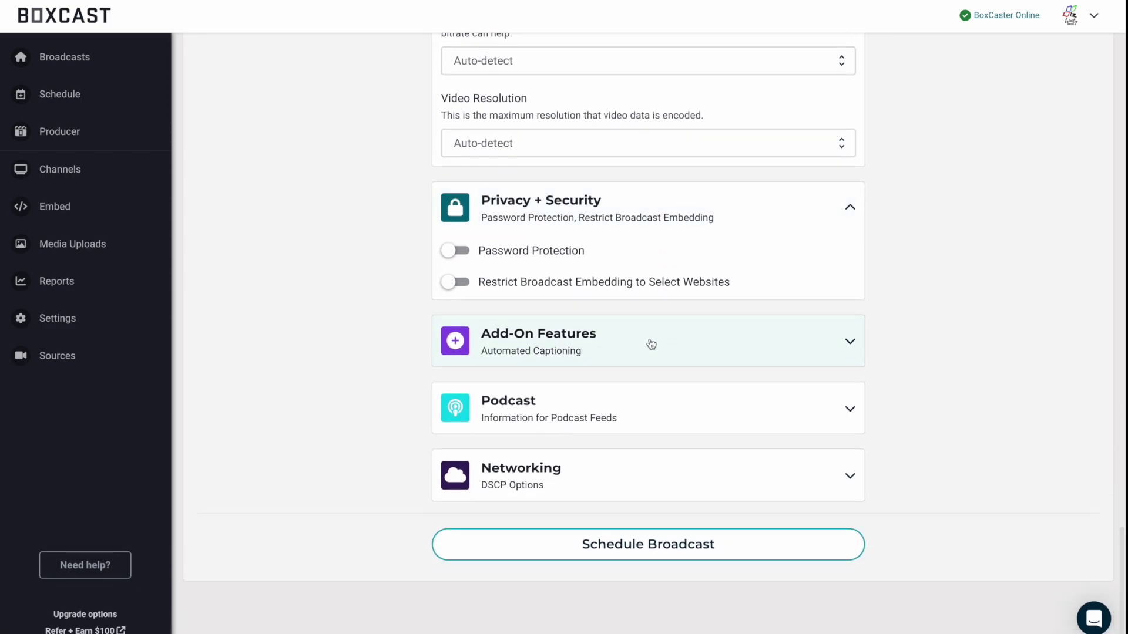
pyautogui.click(649, 344)
pyautogui.scroll(-1, 650, 344)
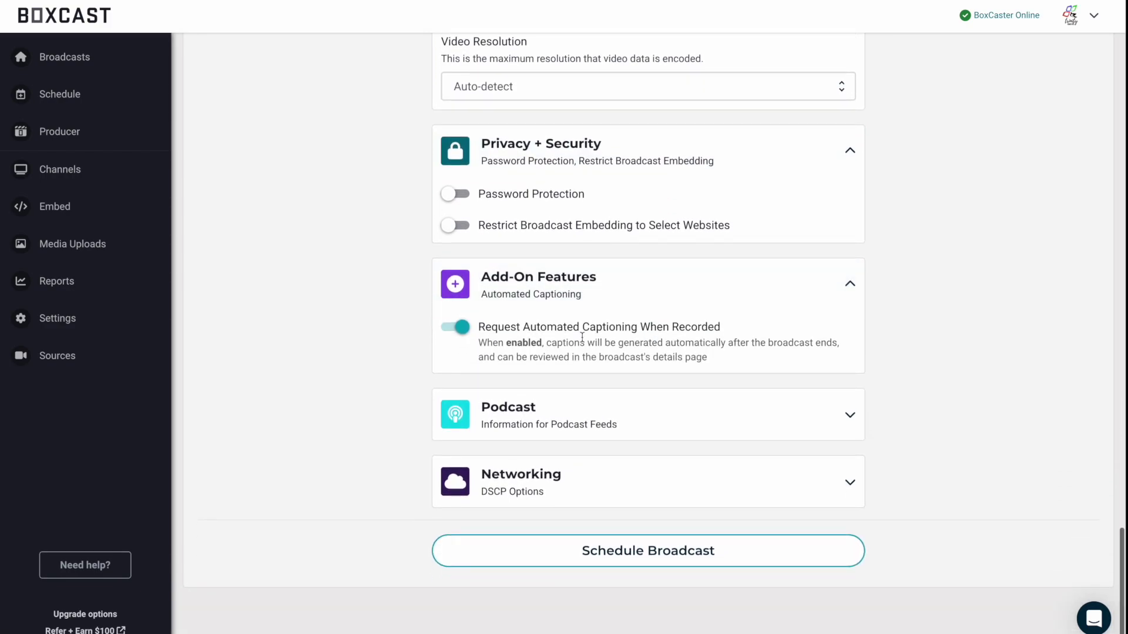
pyautogui.scroll(-1, 582, 337)
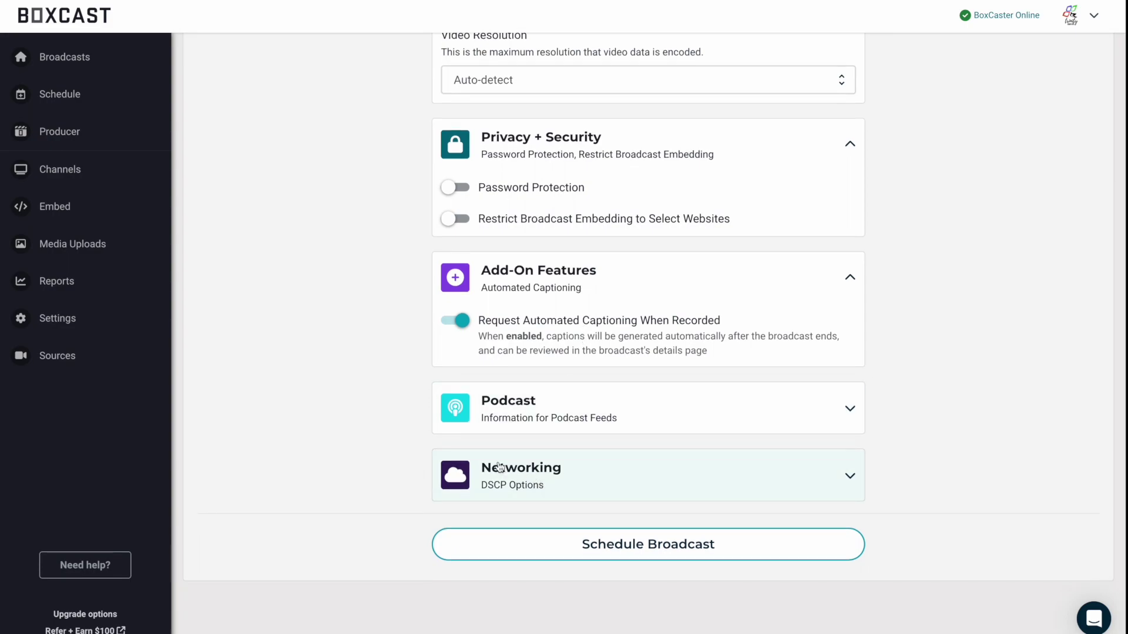
# Step: Schedule the broadcast and expand its YouTube Live and Facebook Live destination details
pyautogui.click(533, 546)
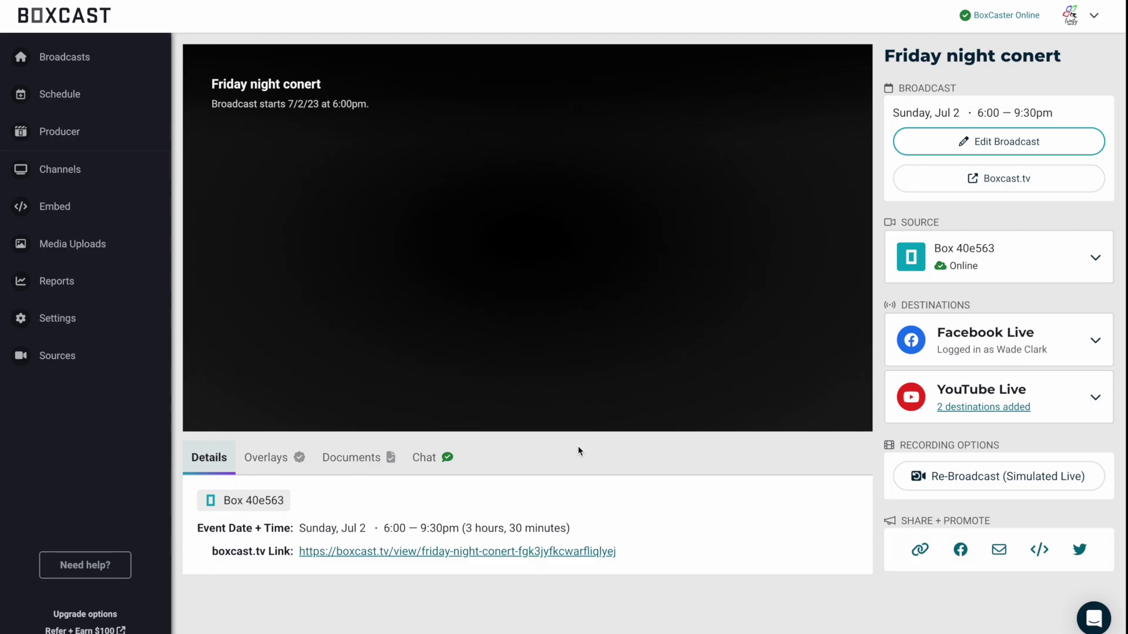
pyautogui.click(1093, 397)
pyautogui.click(1095, 350)
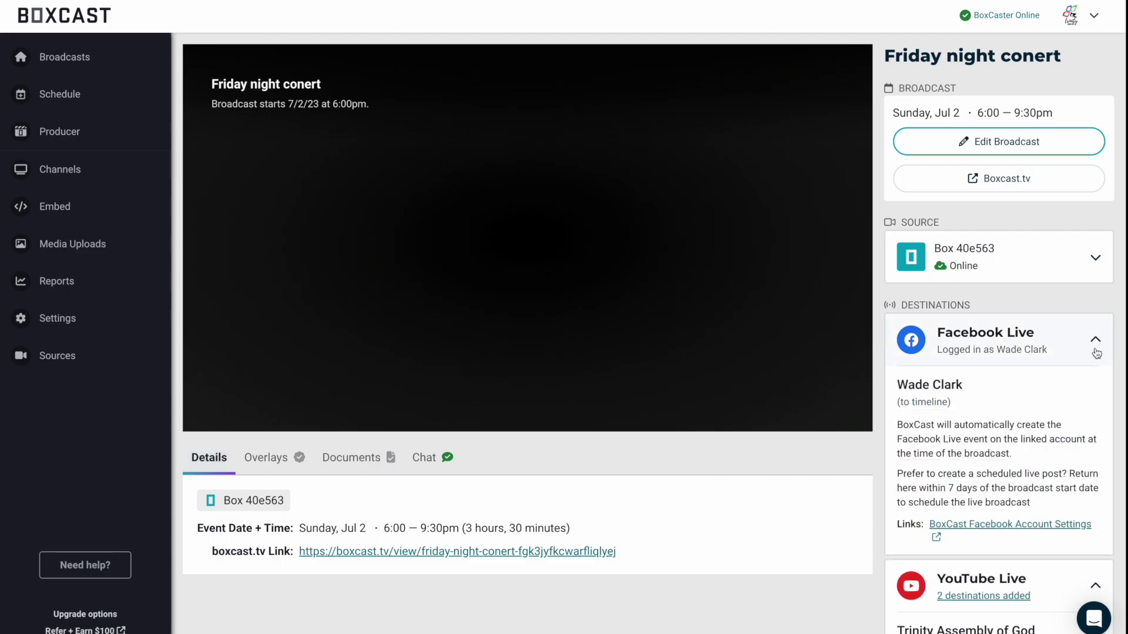
pyautogui.scroll(-3, 1046, 382)
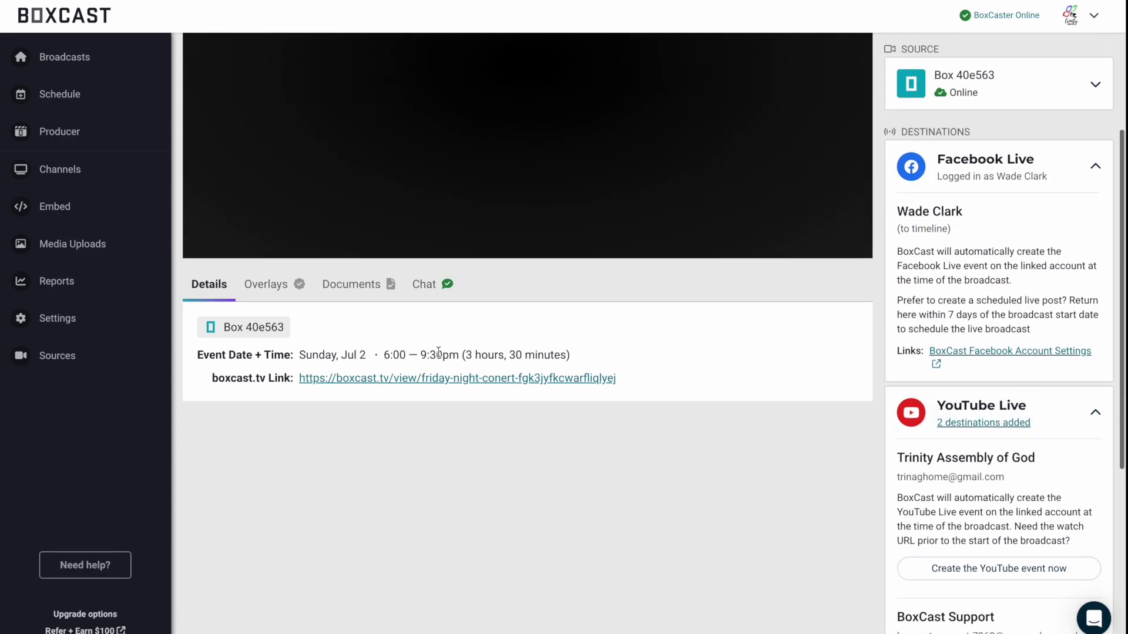
# Step: View the broadcast's Overlays tab and then its Documents upload section
pyautogui.click(275, 287)
pyautogui.click(360, 286)
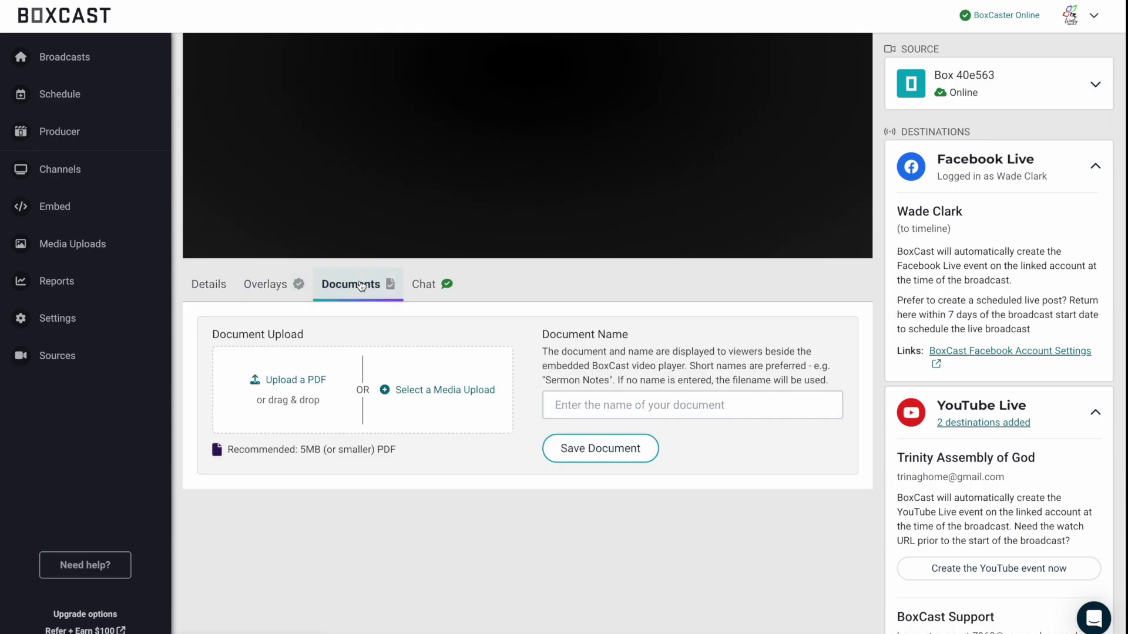
pyautogui.scroll(3, 628, 279)
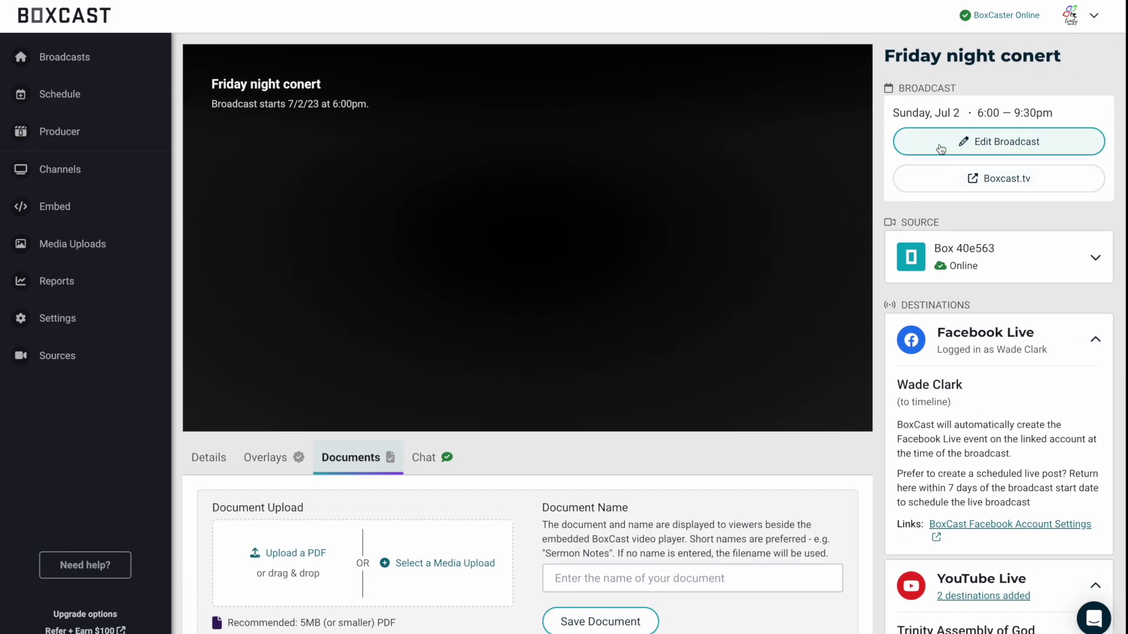
# Step: Fix 'night conert' in the broadcast name to read 'Friday Night Concert' and update the broadcast
pyautogui.click(938, 143)
pyautogui.click(489, 200)
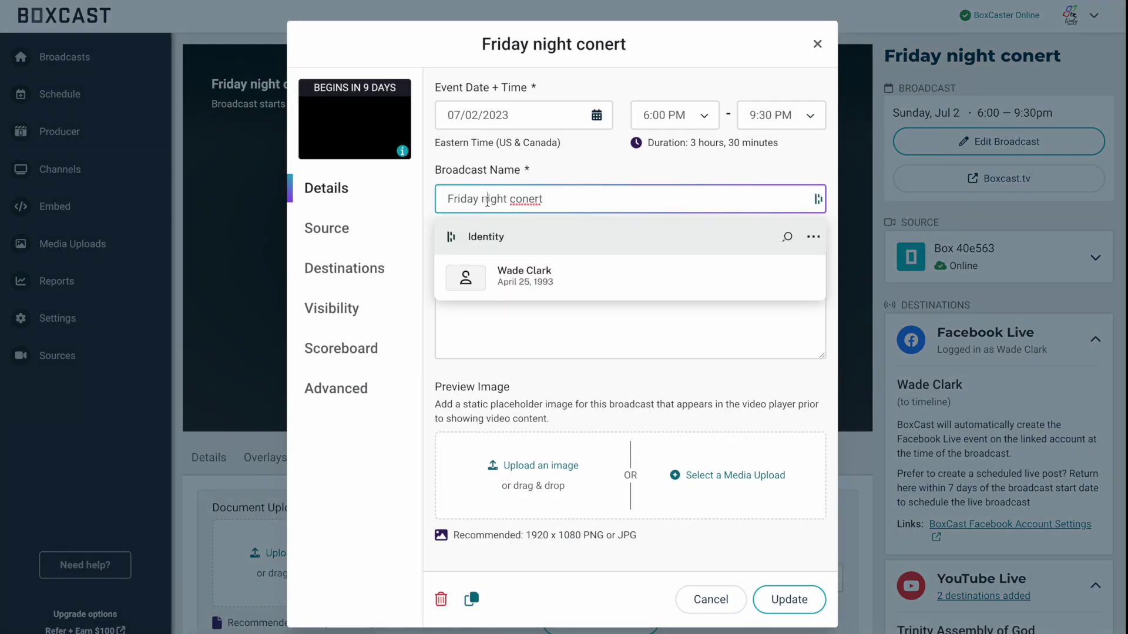
pyautogui.press('BackSpace')
pyautogui.write('N')
pyautogui.press('Right')
pyautogui.press('Right')
pyautogui.press('Right')
pyautogui.press('Right')
pyautogui.press('Right')
pyautogui.press('Right')
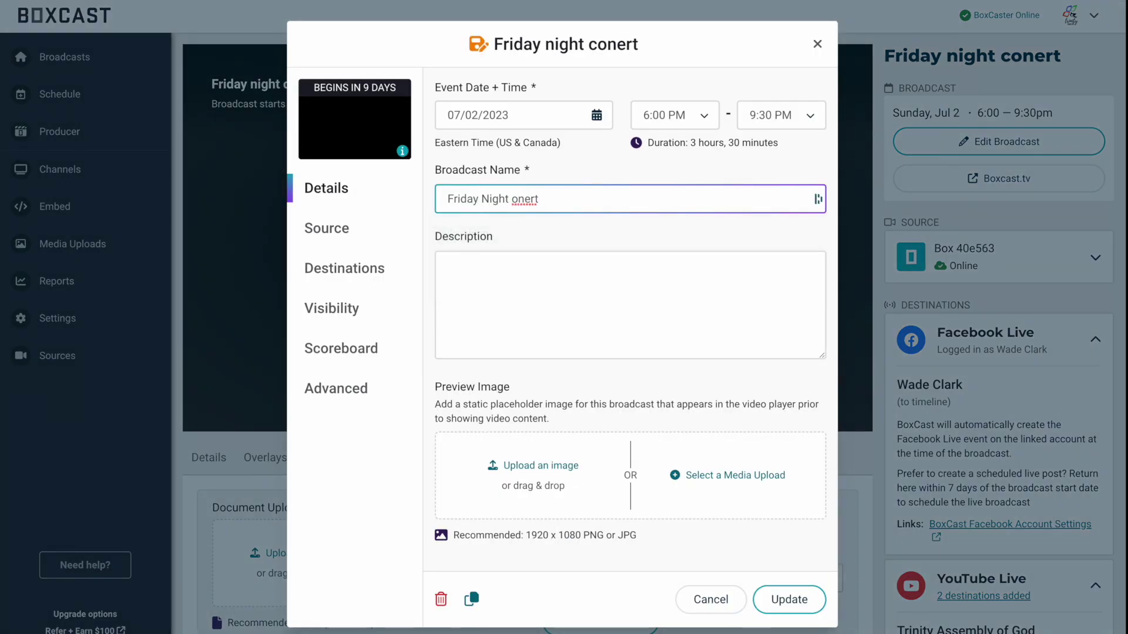
pyautogui.press('BackSpace')
pyautogui.write('C')
pyautogui.press('Right')
pyautogui.press('Right')
pyautogui.write('c')
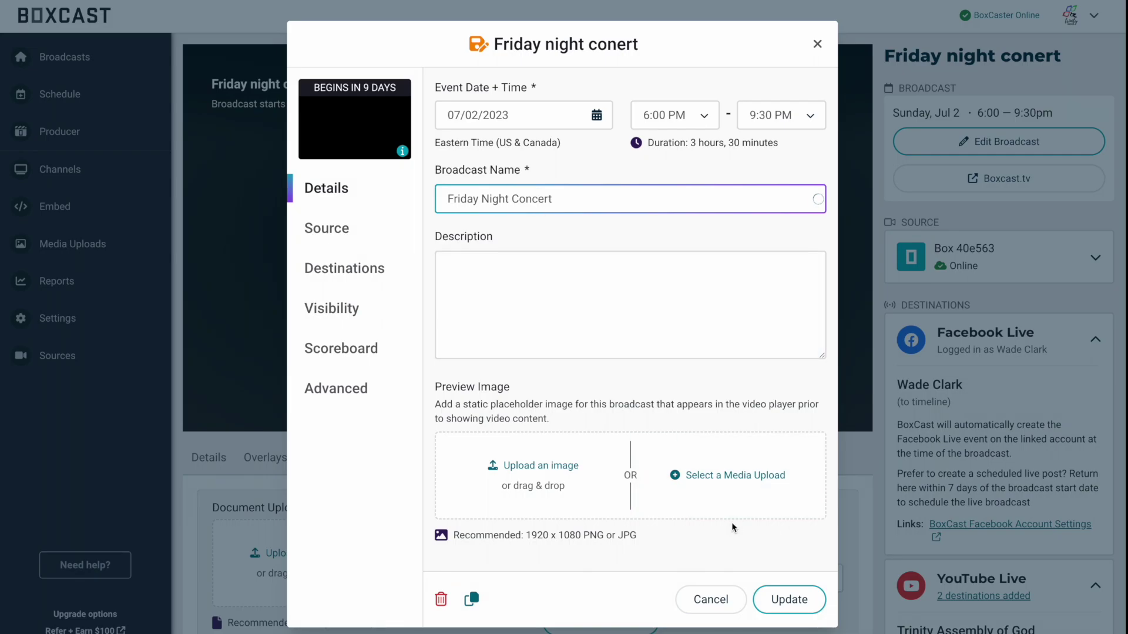
pyautogui.click(777, 602)
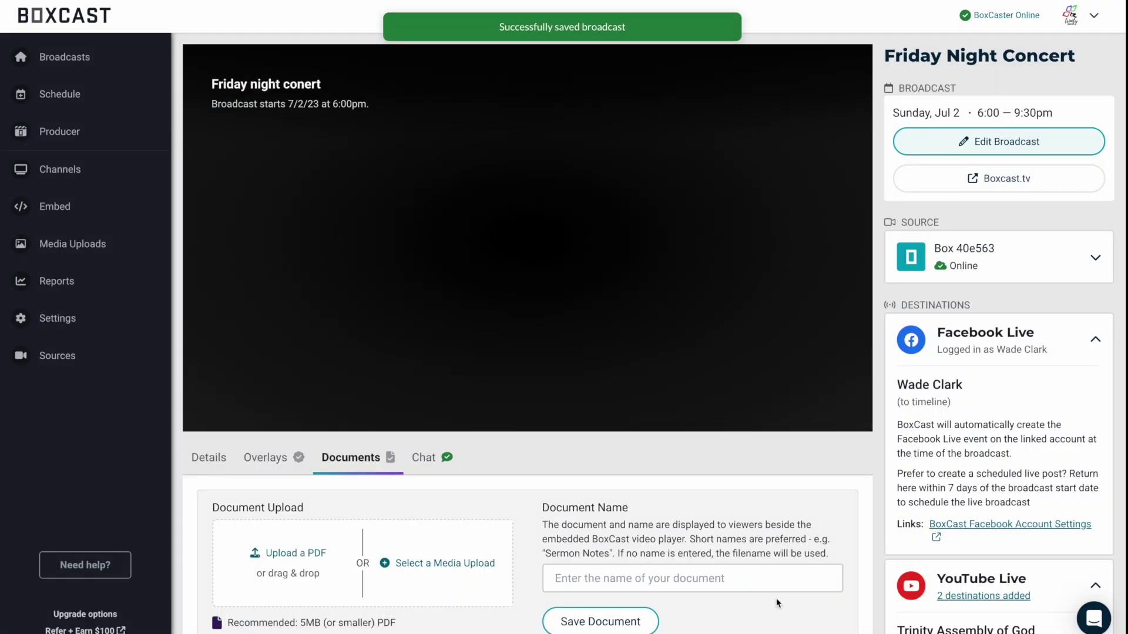